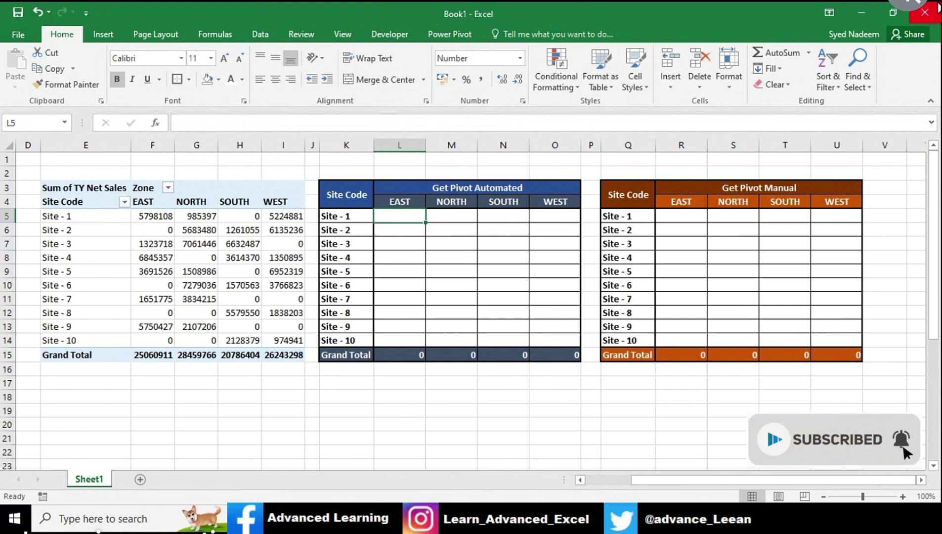
Step: Select the entire old pivot table and delete it
key(Up)
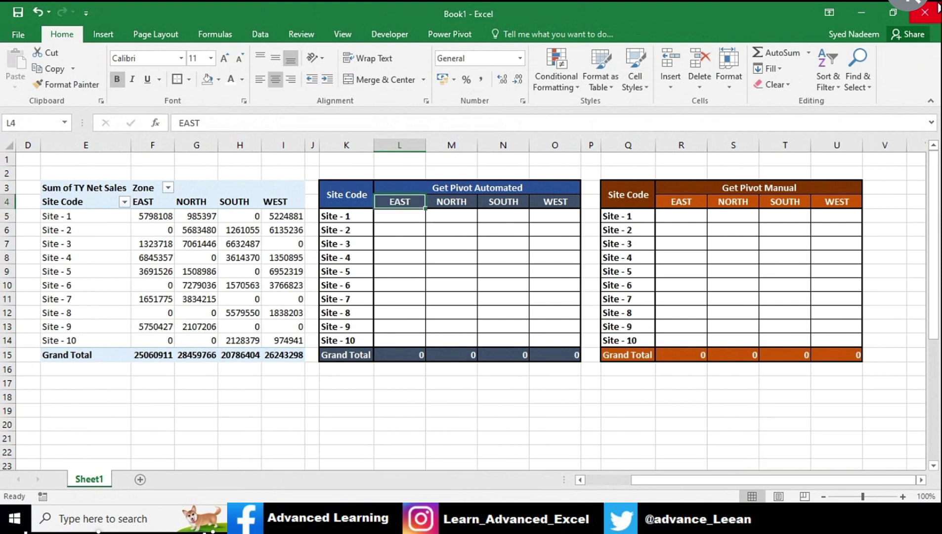
key(Left)
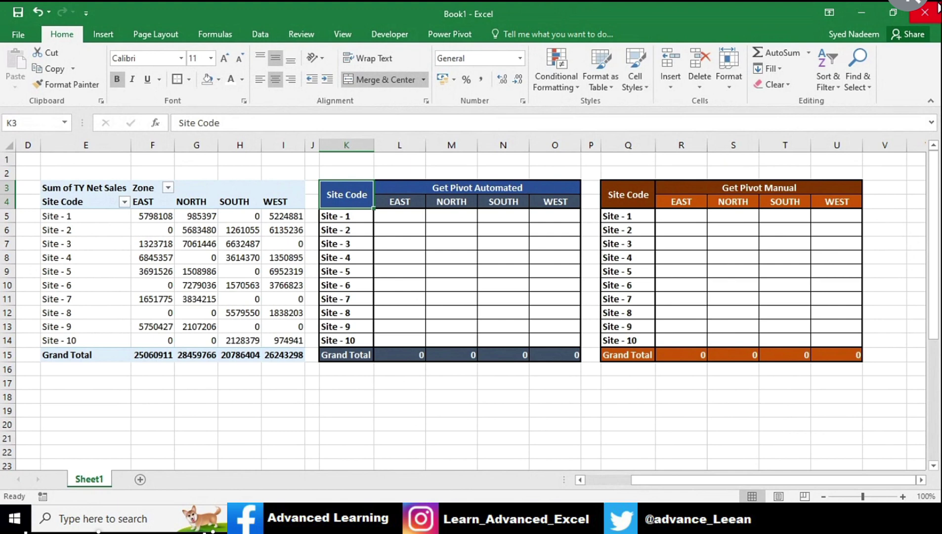
key(Left)
key(Left)
key(Left)
key(Left)
key(Down)
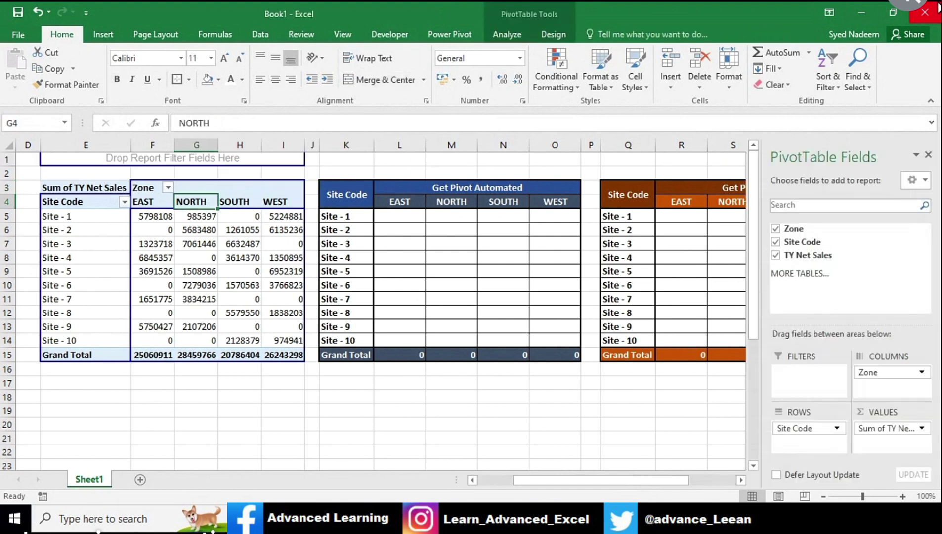
key(ctrl+a)
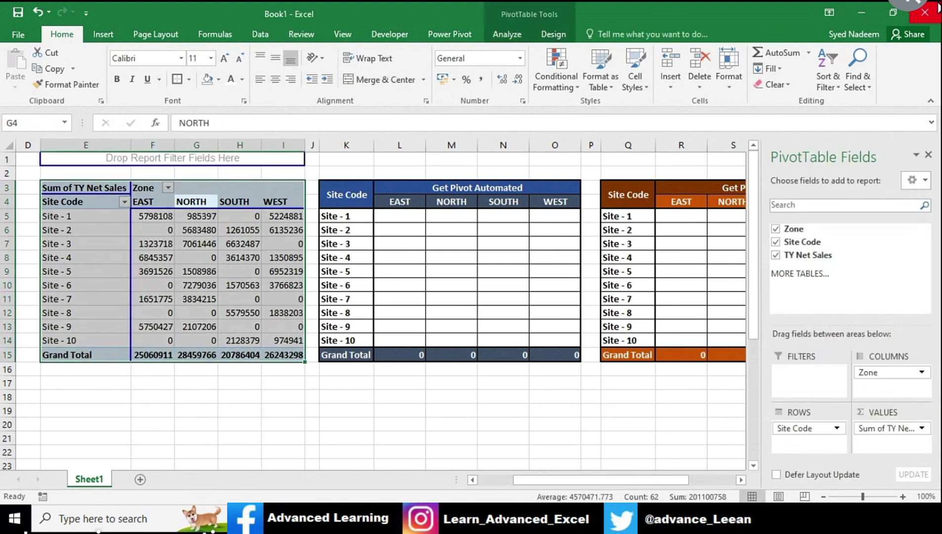
key(Delete)
Step: Build a new PivotTable from the A–C source data with the PivotTable Wizard, placed at E3
key(Left)
key(Left)
key(Left)
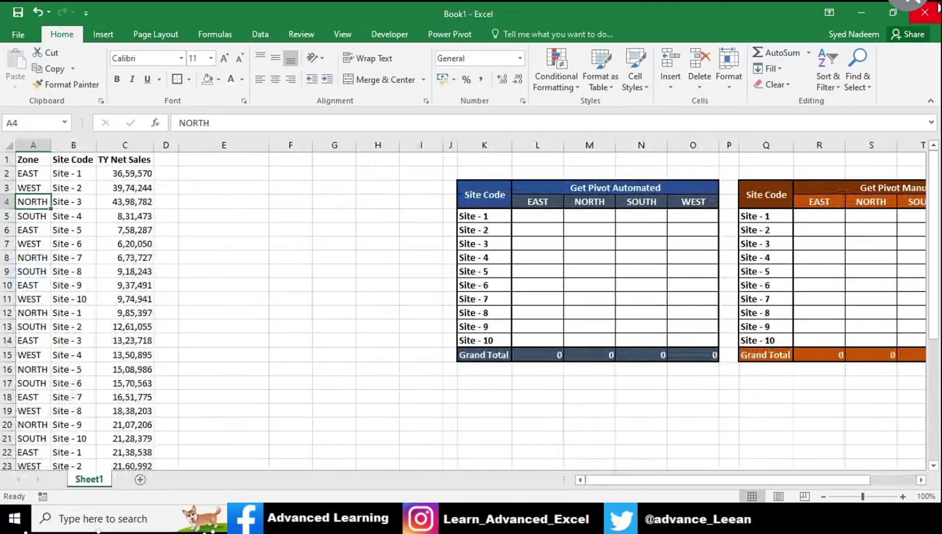
key(Up)
key(Up)
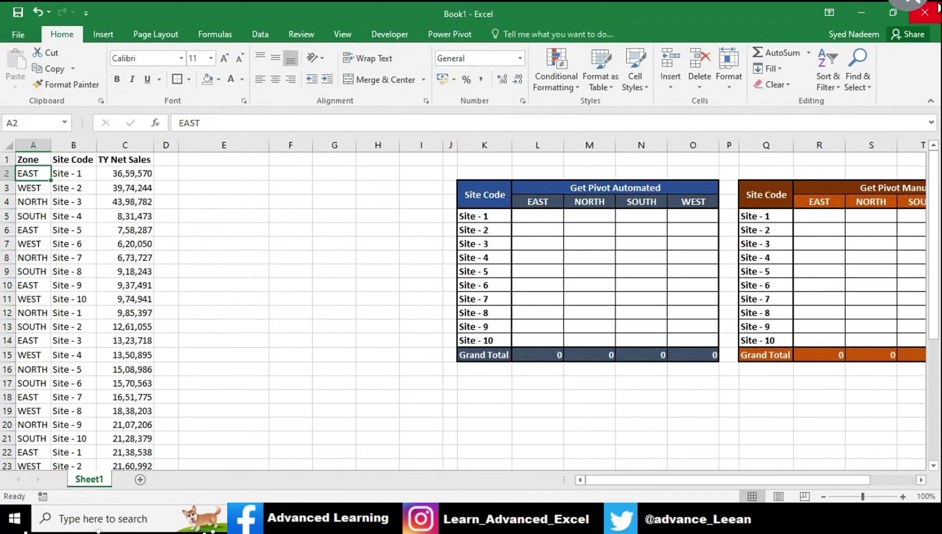
key(ctrl+a)
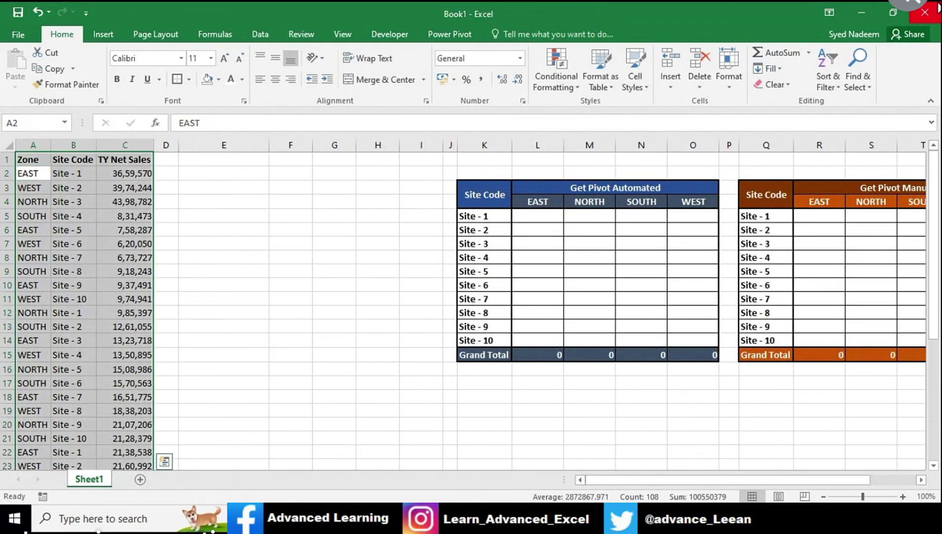
key(alt+d)
key(p)
key(Return)
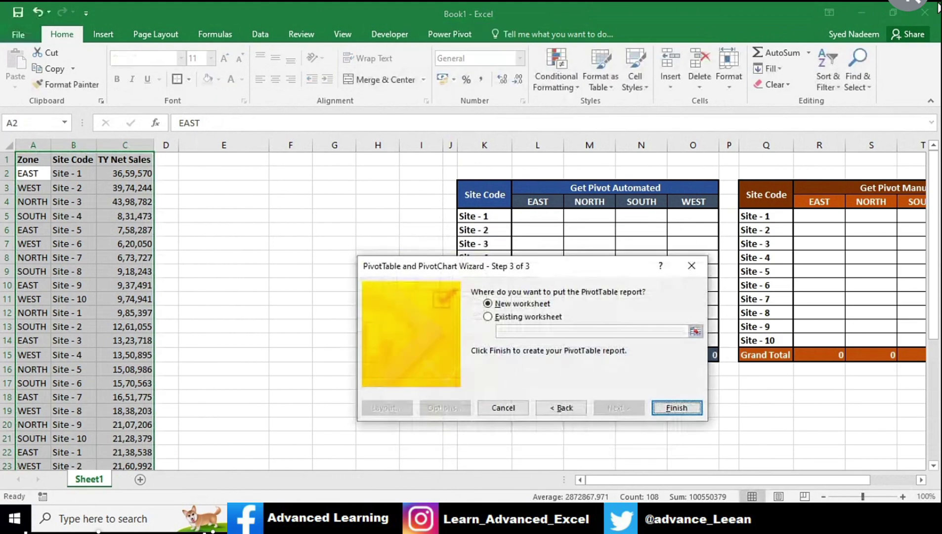
click(487, 317)
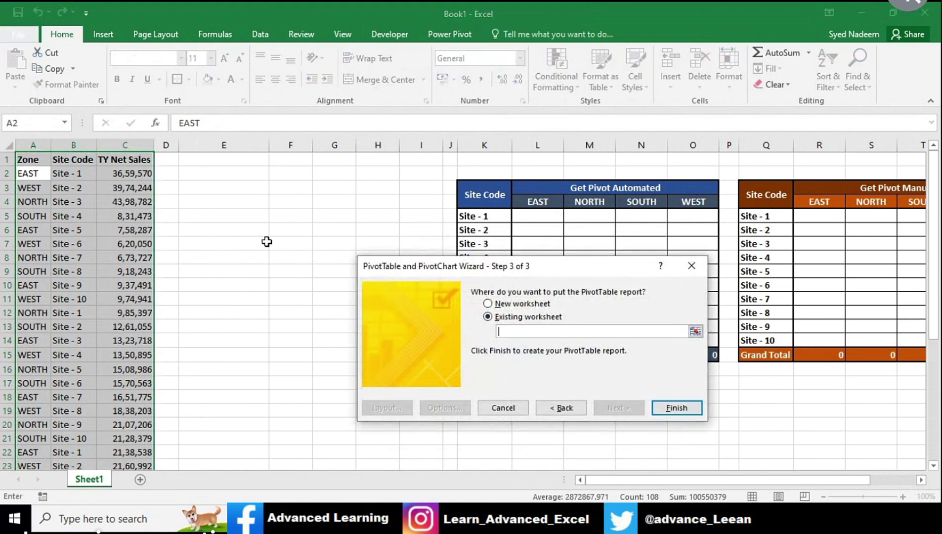
click(220, 189)
key(Return)
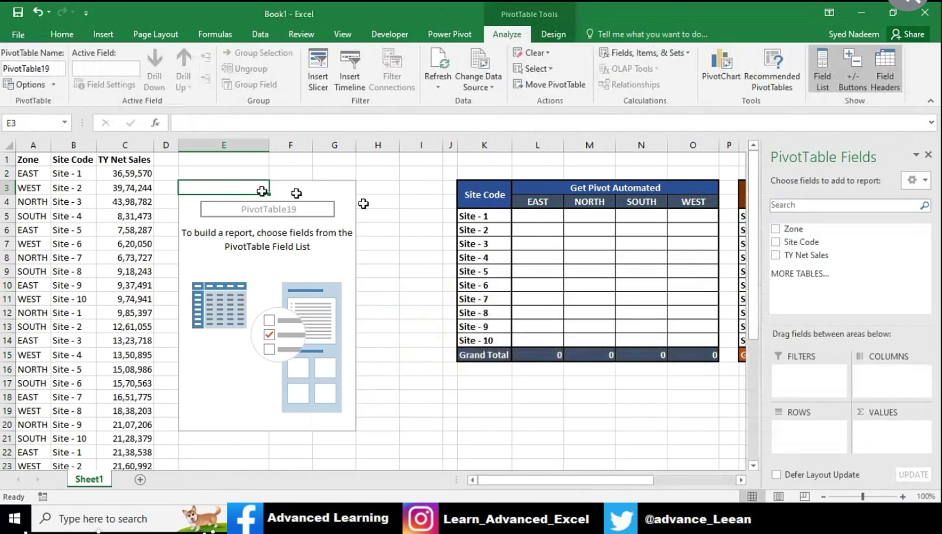
Step: Lay out the pivot with Zone in columns, Site Code in rows and TY Net Sales summed
drag(832, 229, 915, 384)
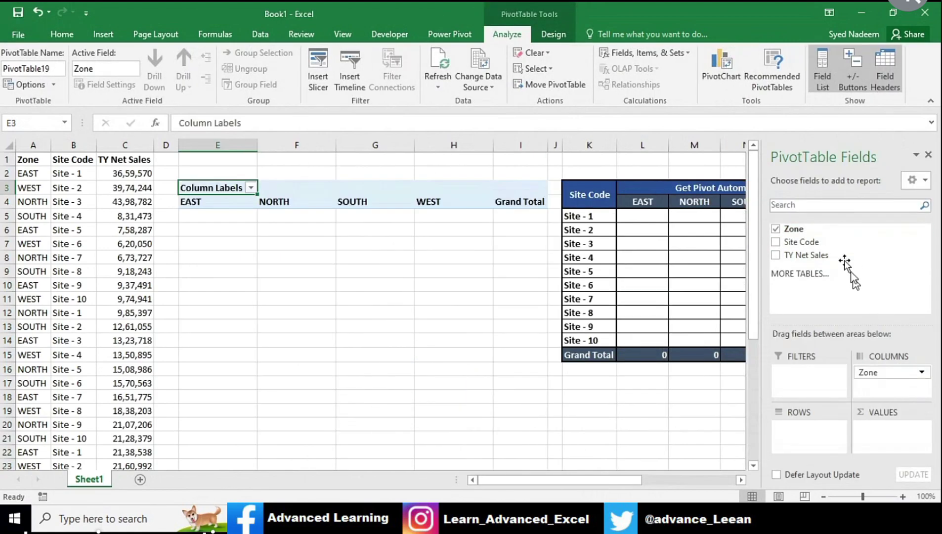
drag(801, 242, 807, 439)
mouse_move(814, 256)
mouse_down()
mouse_move(902, 450)
mouse_move(899, 439)
mouse_up()
Step: Remove the pivot's Grand Total column
click(505, 202)
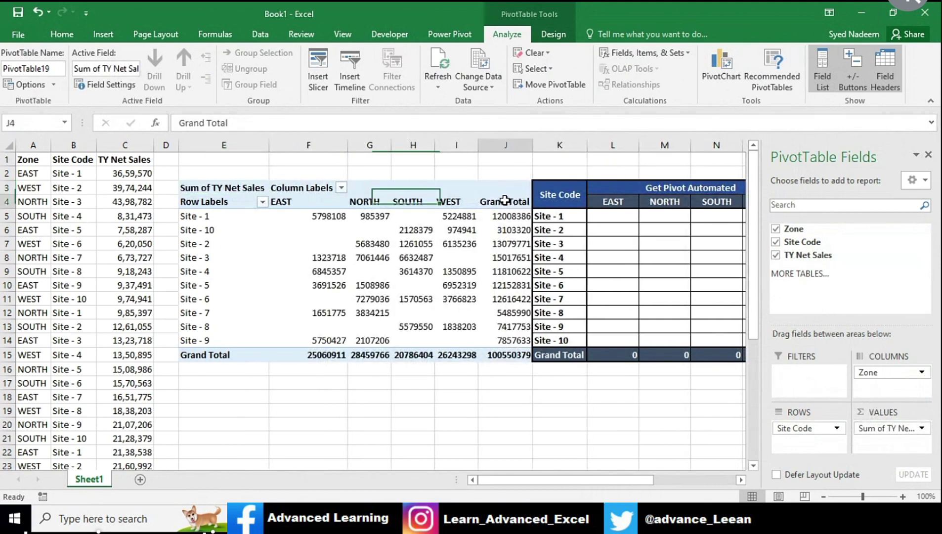
right_click(508, 202)
click(564, 278)
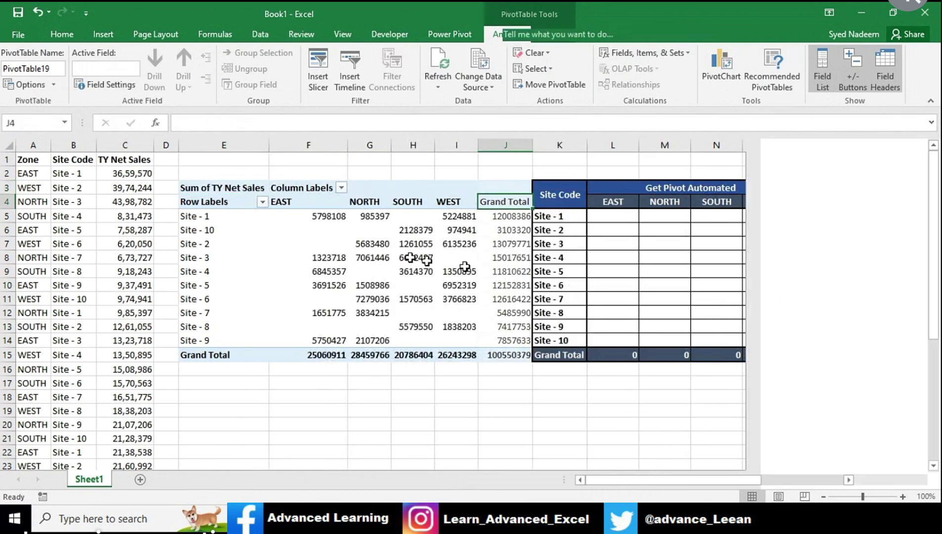
Step: Move the Site - 10 row below Site - 9 at the bottom
click(208, 232)
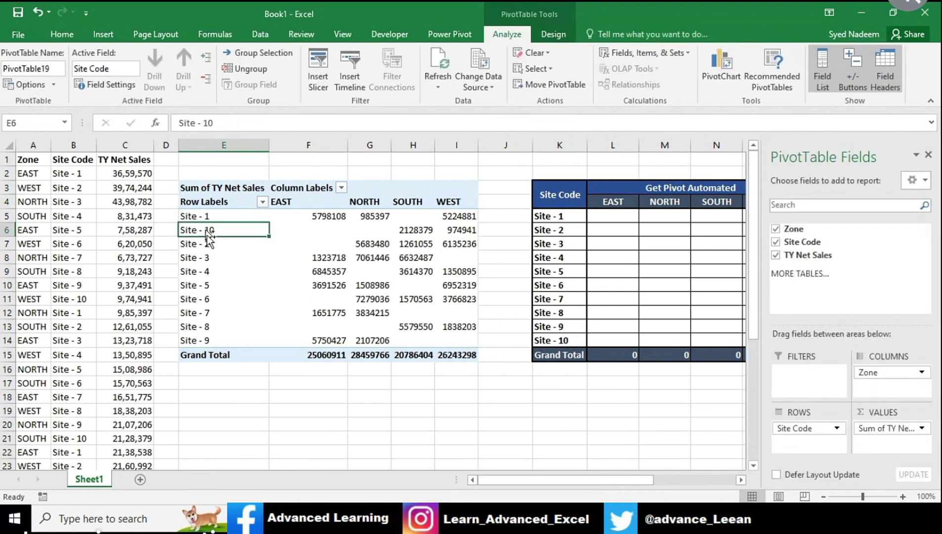
click(206, 236)
drag(207, 238, 220, 356)
Step: Give the pivot classic layout, 0 for errors and empty cells, and narrow column J to width 4
right_click(229, 244)
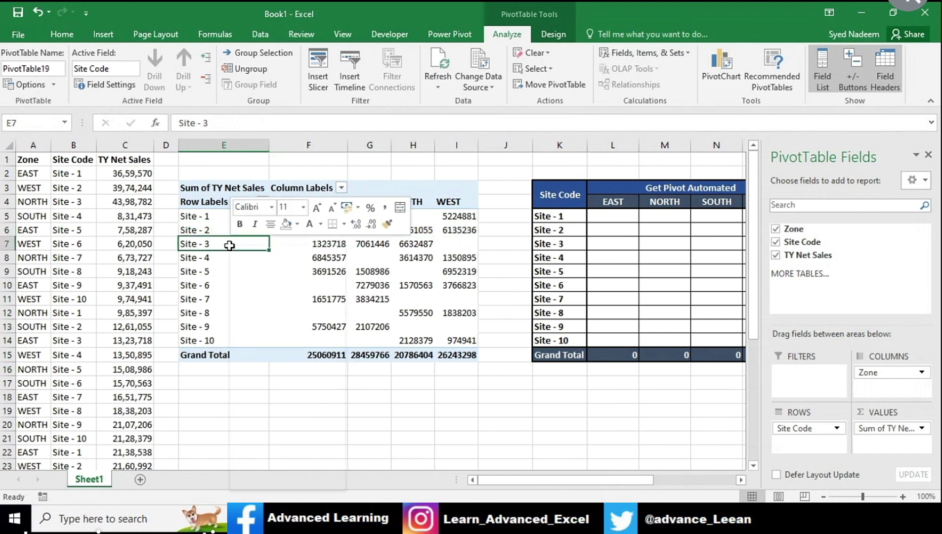
click(326, 464)
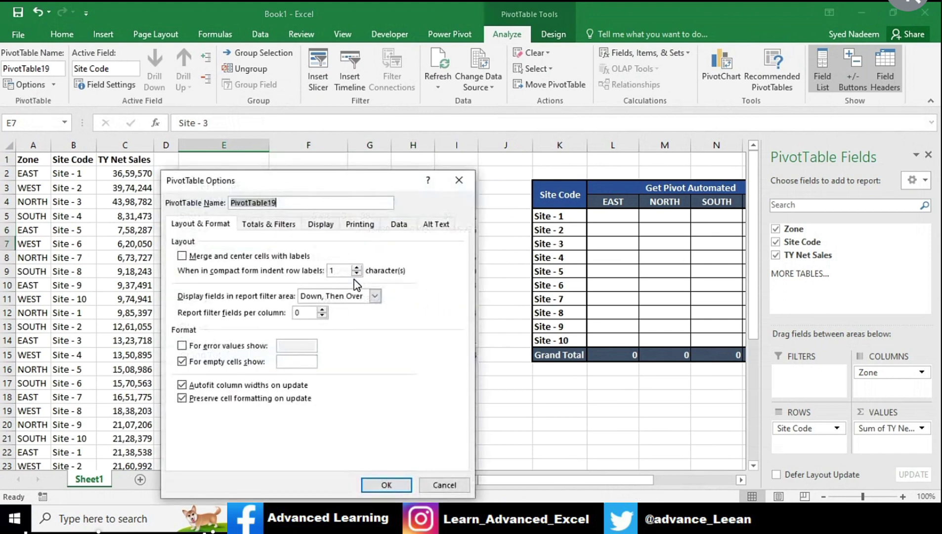
click(320, 224)
click(206, 326)
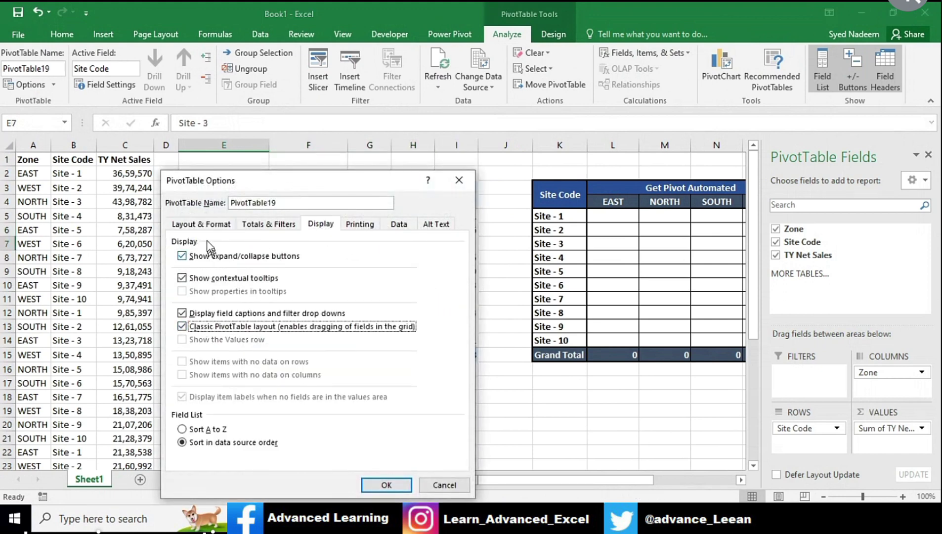
click(204, 225)
click(183, 346)
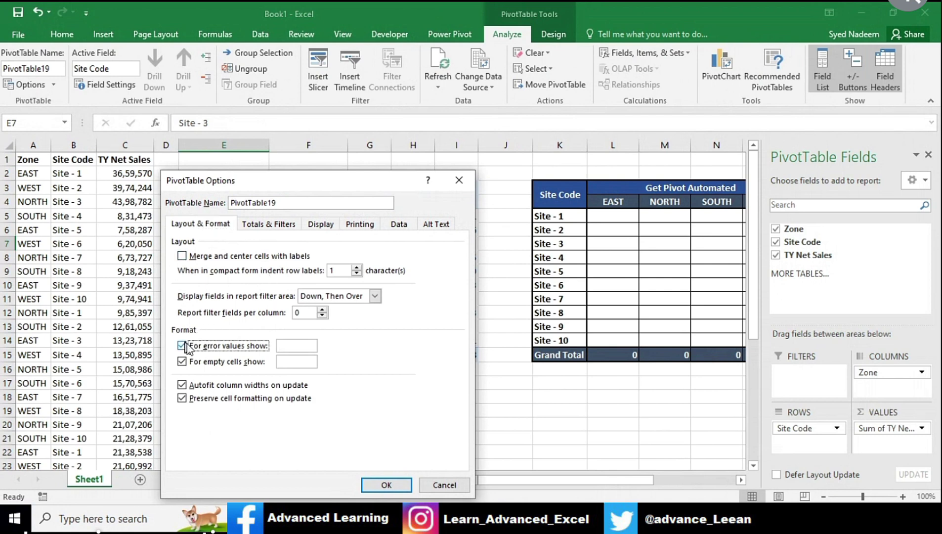
click(302, 345)
text(0)
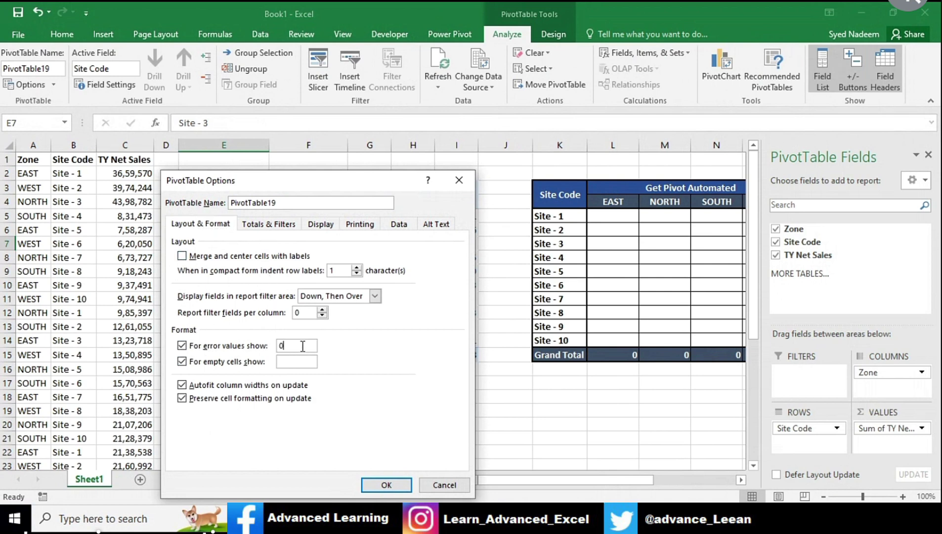
click(290, 362)
click(386, 485)
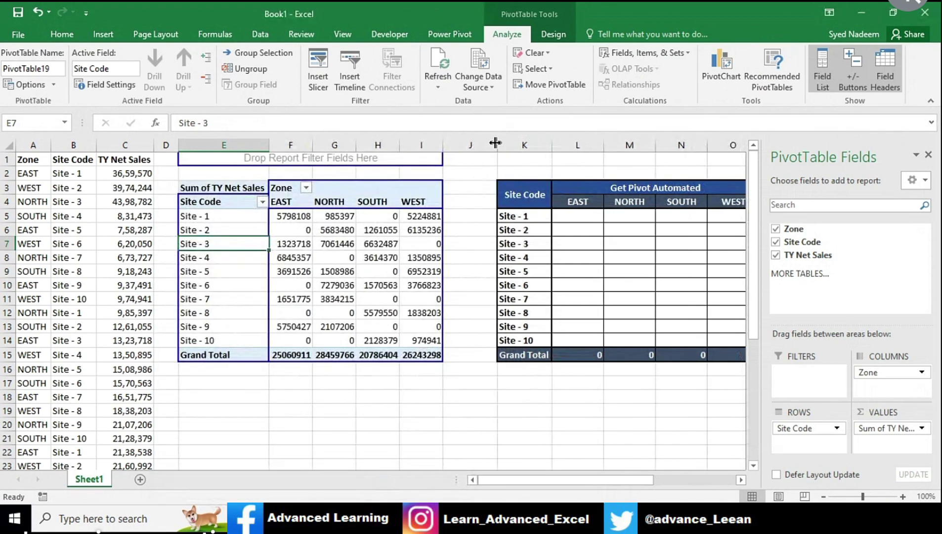
drag(497, 145, 463, 154)
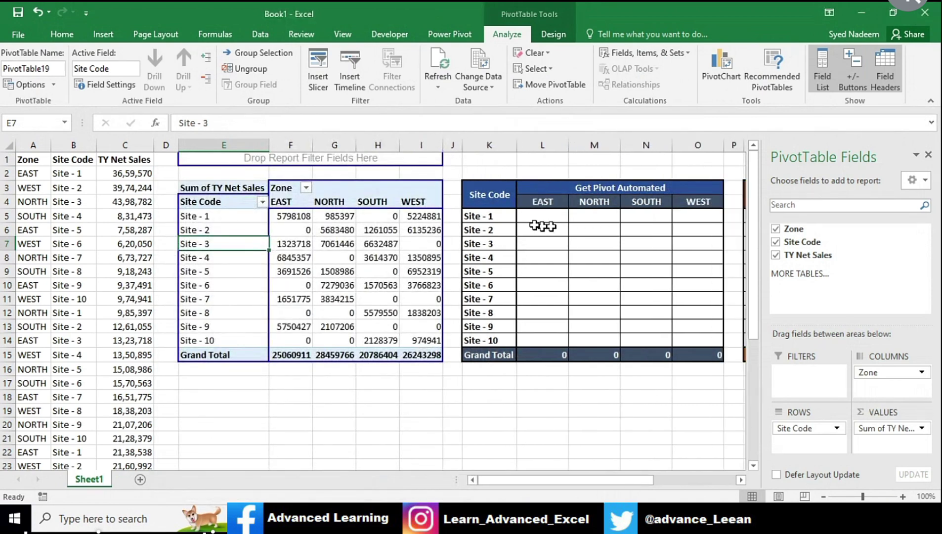
click(542, 217)
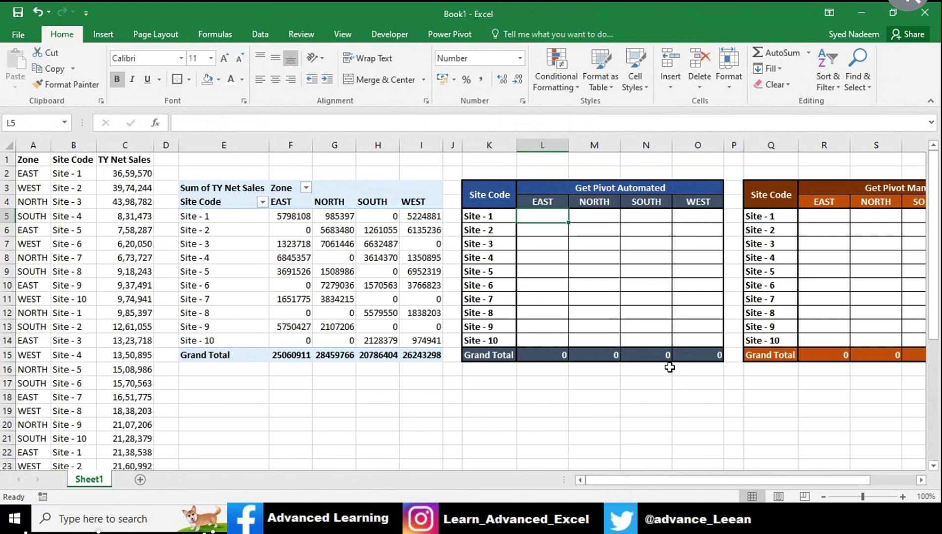
Step: Enter a GETPIVOTDATA formula in L5 pointing at pivot cell F5, returning 57,98,108
text(=)
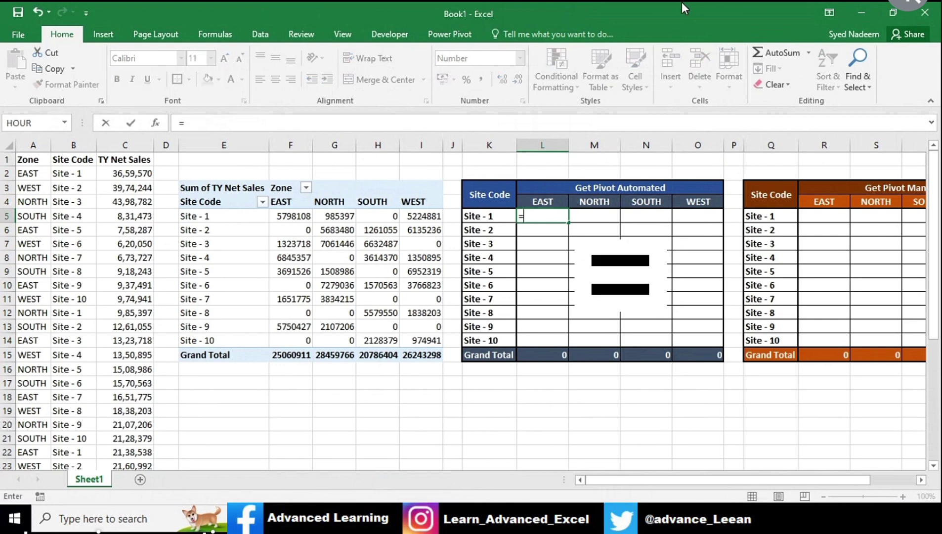
key(Up)
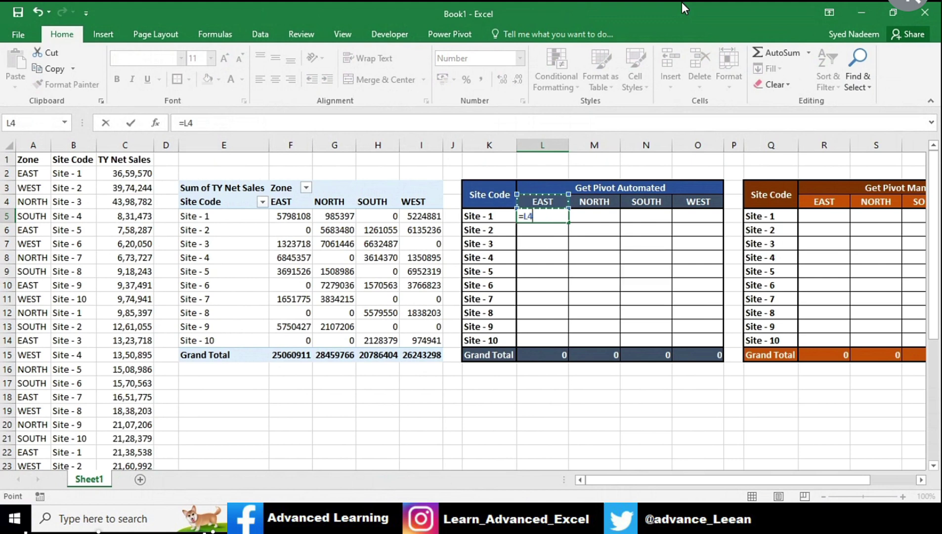
key(BackSpace)
key(BackSpace)
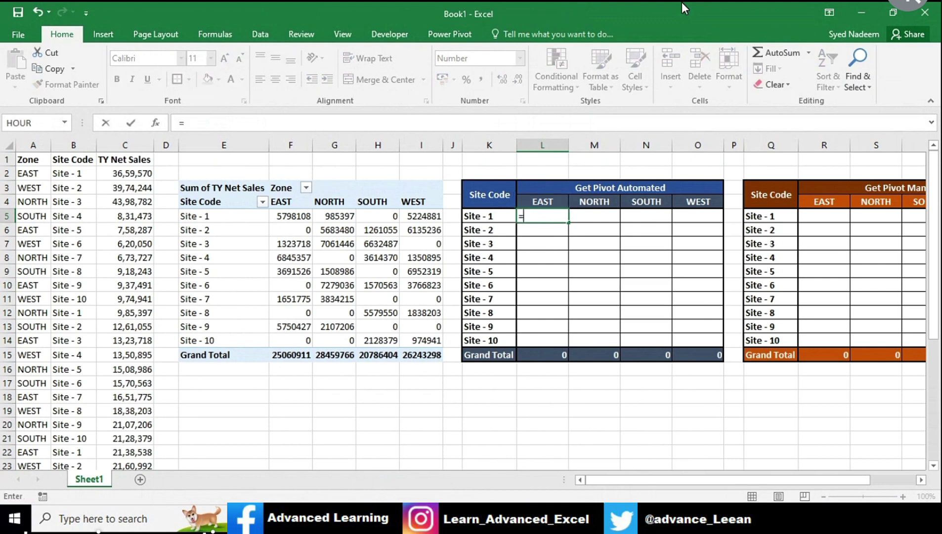
key(Left)
key(Left)
key(Left)
key(Left)
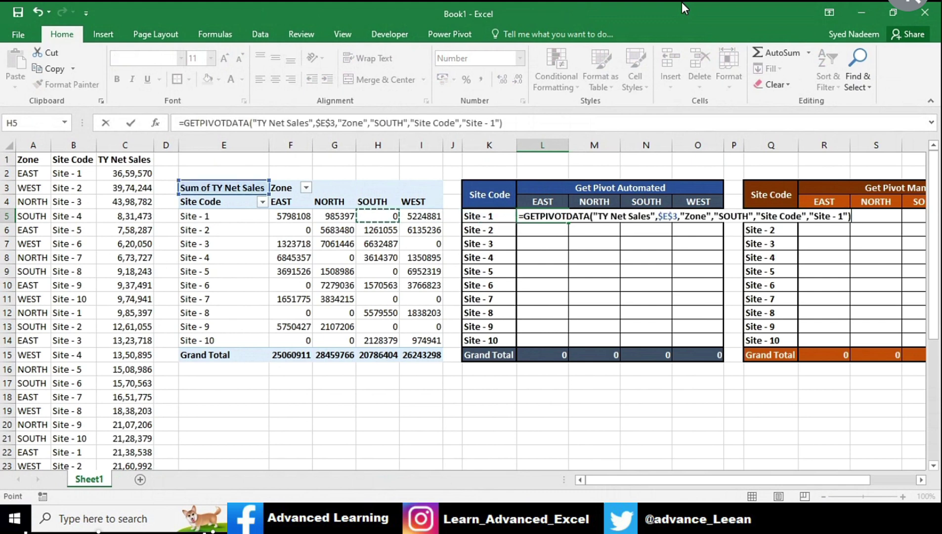
key(Left)
key(Left)
key(ctrl+Return)
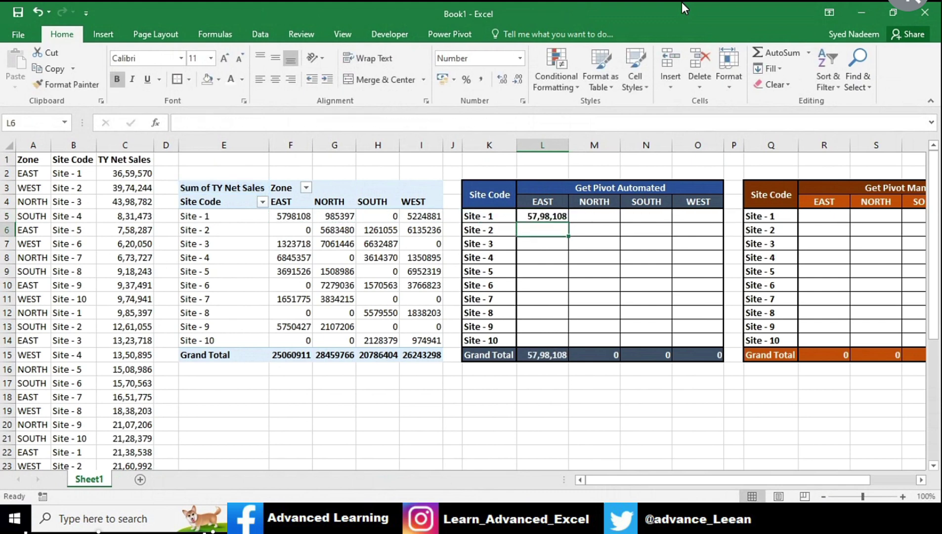
key(F2)
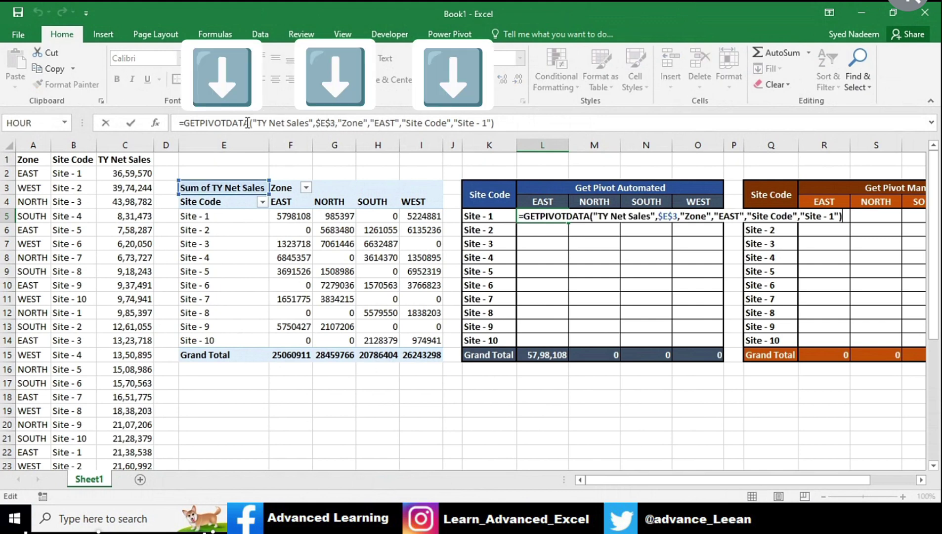
Step: Re-point L5's GETPIVOTDATA formula at F5 and select its hard-coded "EAST" argument
drag(250, 123, 332, 123)
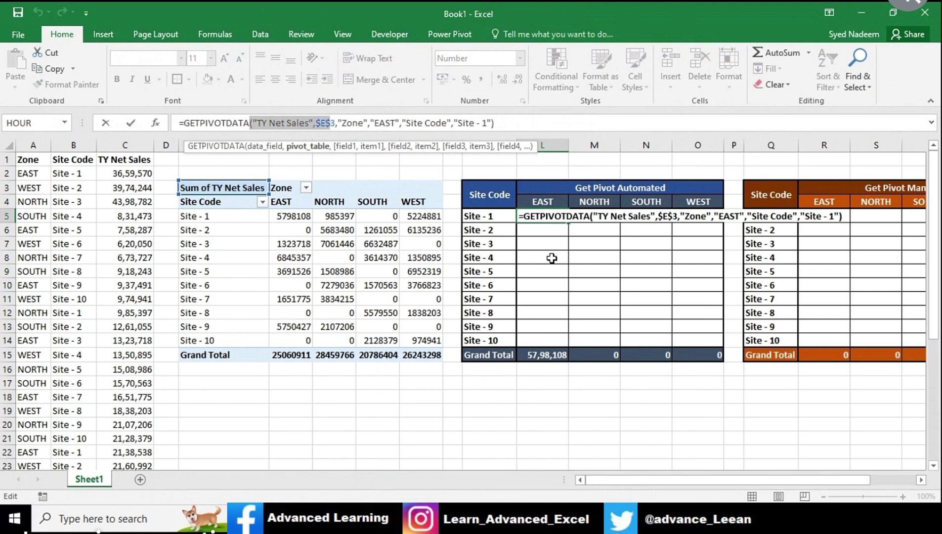
key(Left)
key(Left)
key(Left)
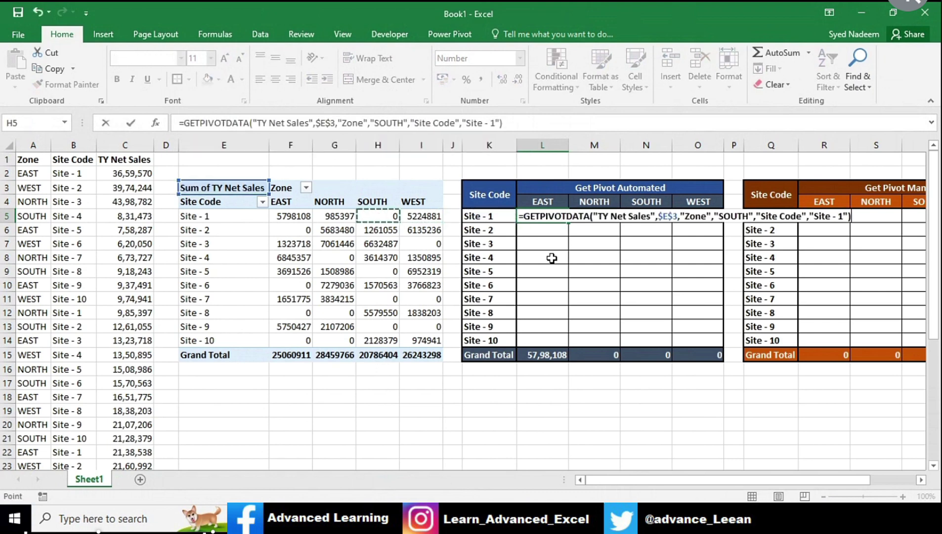
key(Left)
key(Left)
key(Escape)
key(F2)
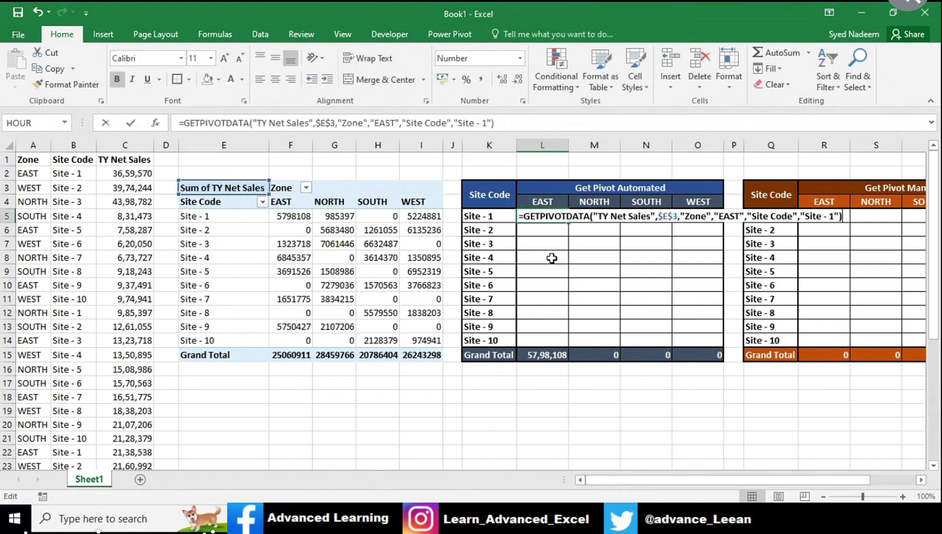
click(744, 215)
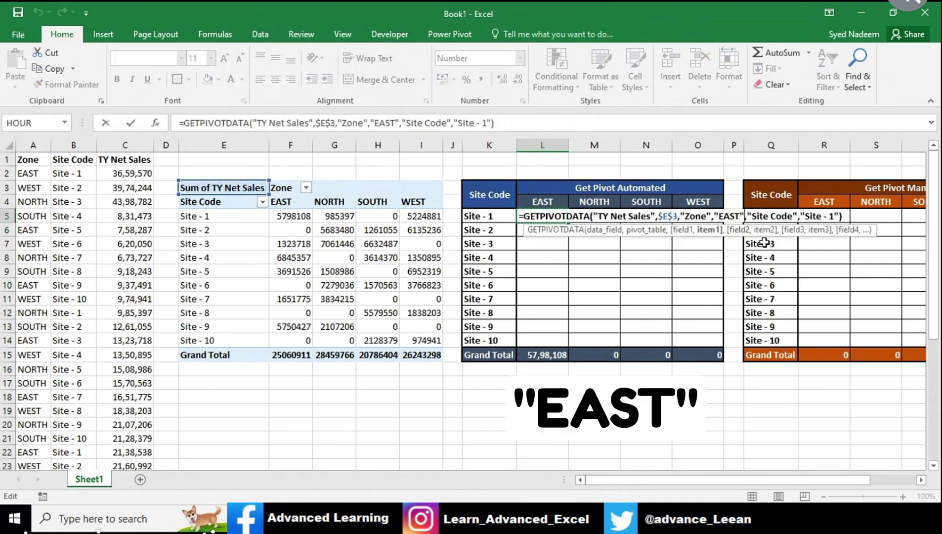
key(shift+Left)
key(shift+Left)
key(shift+Left)
key(shift+Left)
key(shift+Left)
key(shift+Left)
Step: Replace the "EAST" argument with the mixed reference L$4 to the zone header
key(Delete)
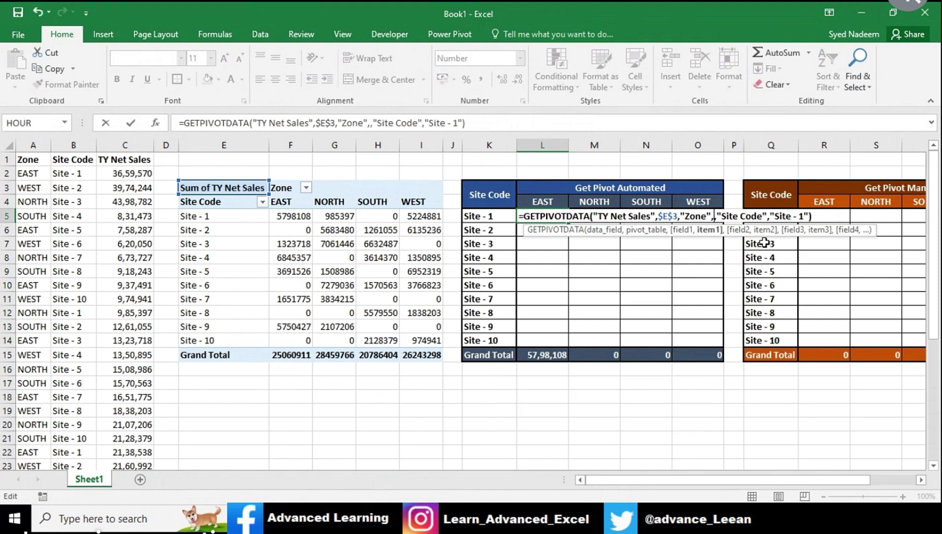
click(544, 200)
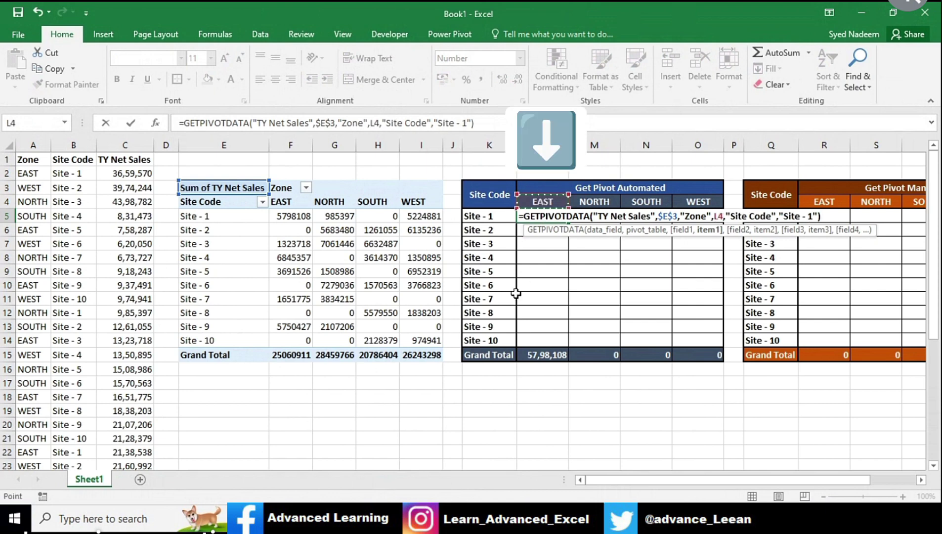
key(F4)
key(F4)
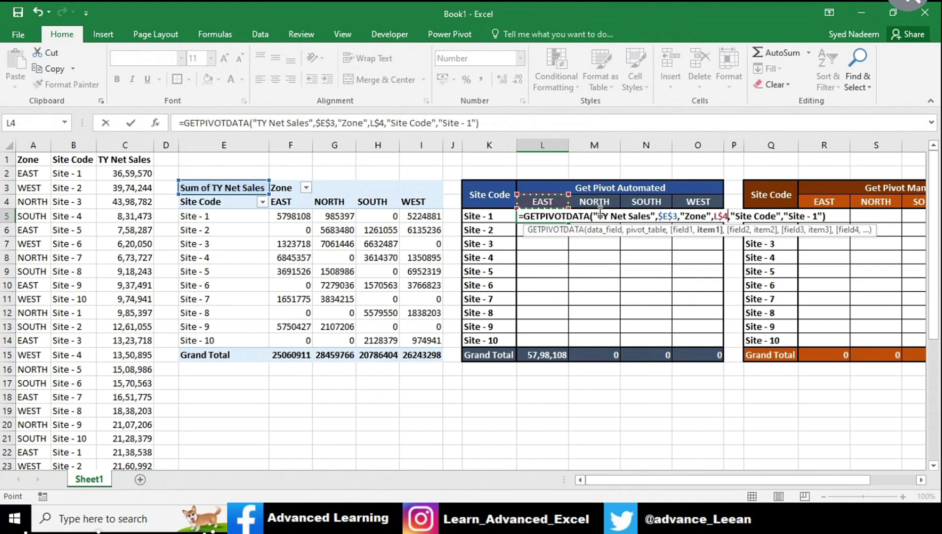
drag(584, 236, 512, 93)
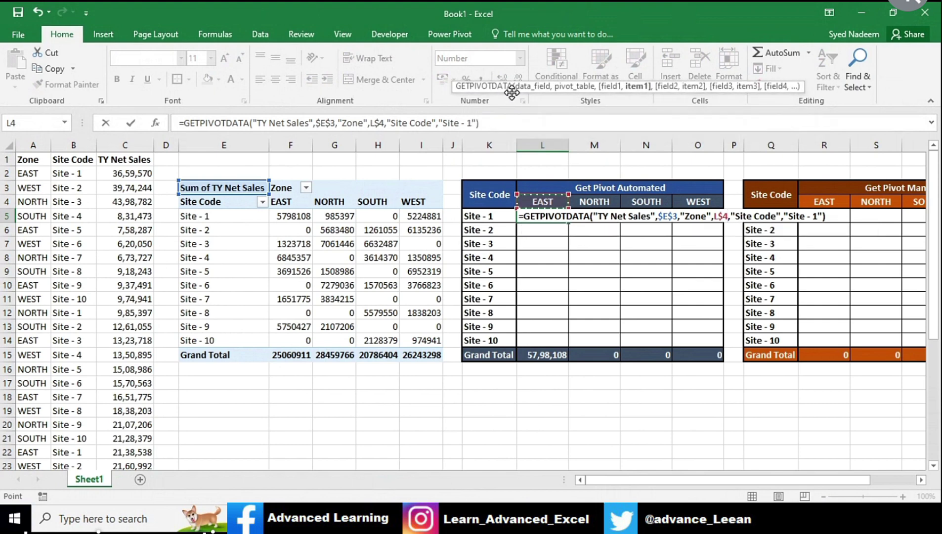
Step: Replace the "Site - 1" argument with an anchored reference to the K5 site label
click(825, 215)
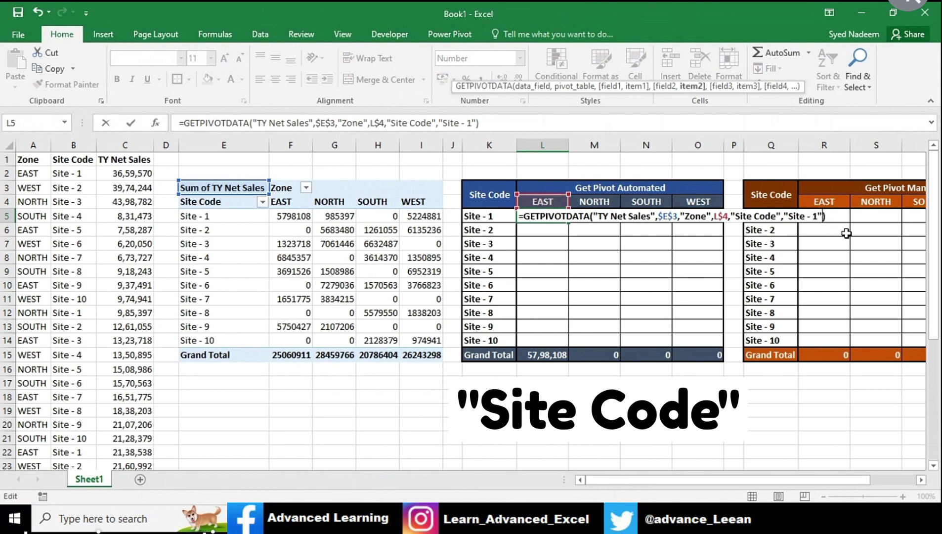
key(shift+Left)
key(shift+Left)
key(shift+Left)
key(shift+Left)
key(shift+Left)
key(shift+Left)
key(shift+Left)
key(shift+Left)
key(shift+Left)
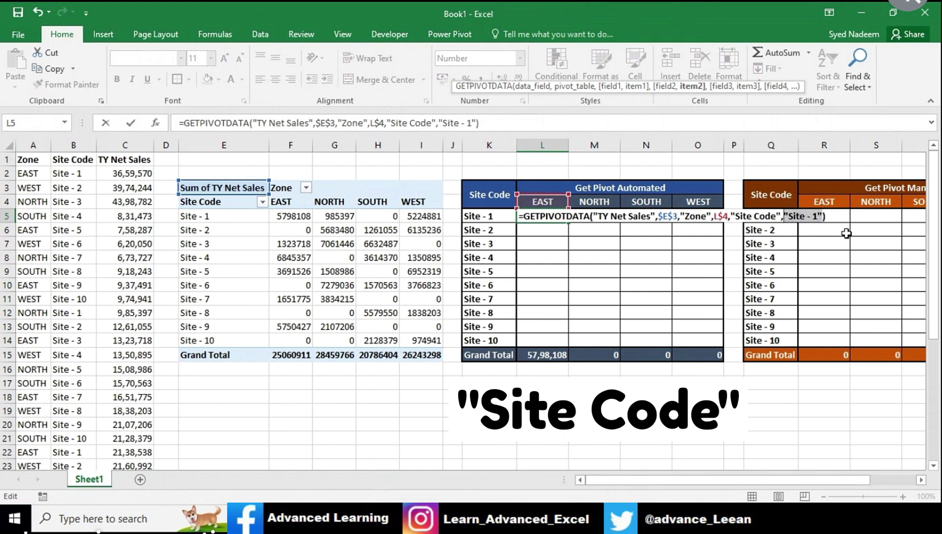
key(BackSpace)
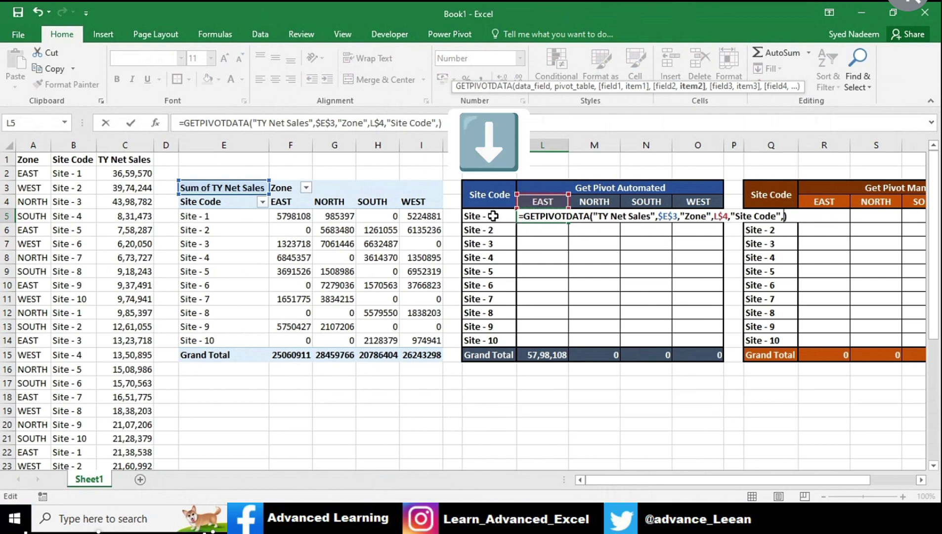
click(492, 215)
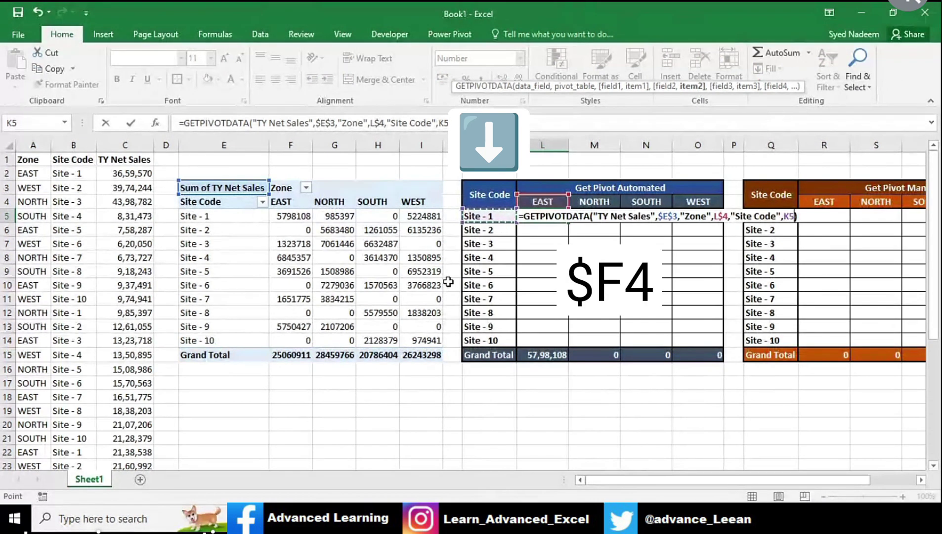
key(F4)
key(F4)
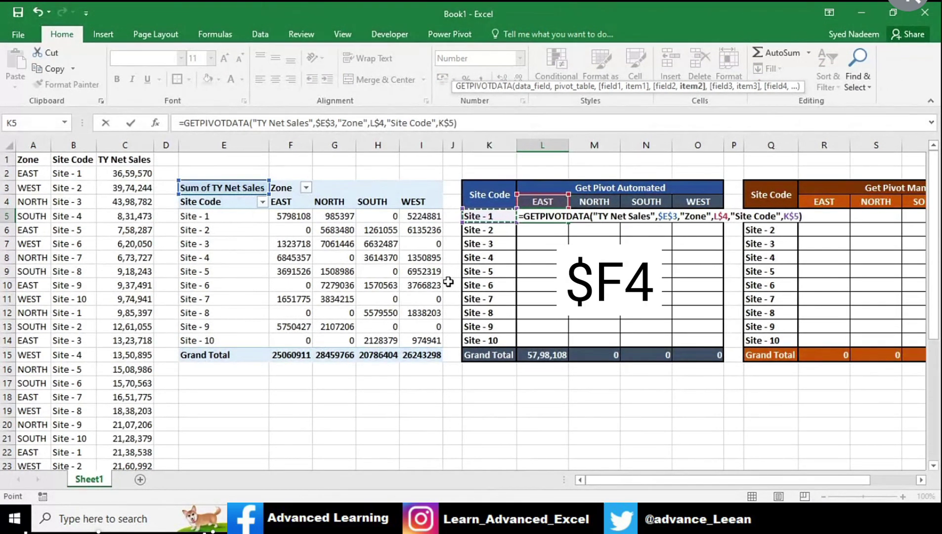
Step: Commit L5's formula and paste it as formulas only across L5:O14
key(Return)
key(Up)
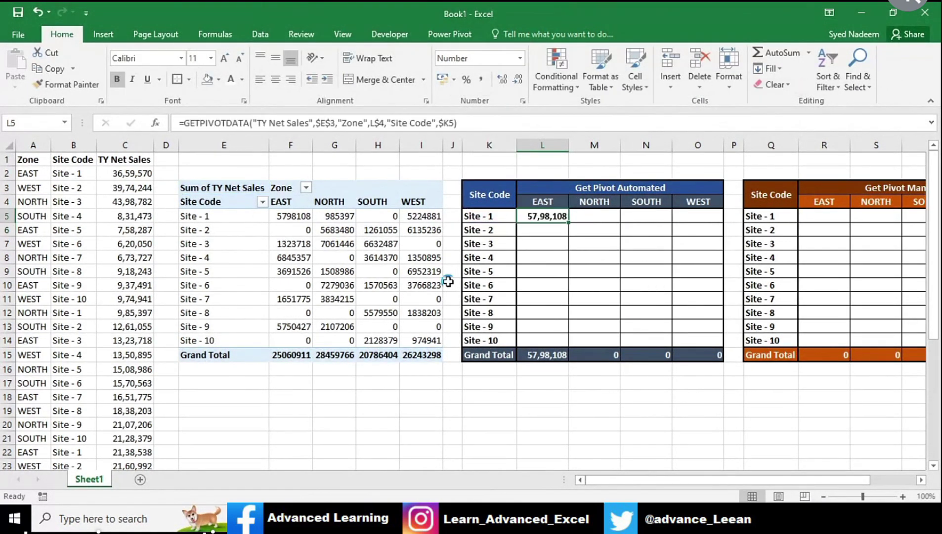
key(ctrl+c)
key(shift+Right)
key(shift+Right)
key(shift+Right)
key(shift+Down)
key(shift+Down)
key(shift+Down)
key(shift+Down)
key(shift+Down)
key(shift+Down)
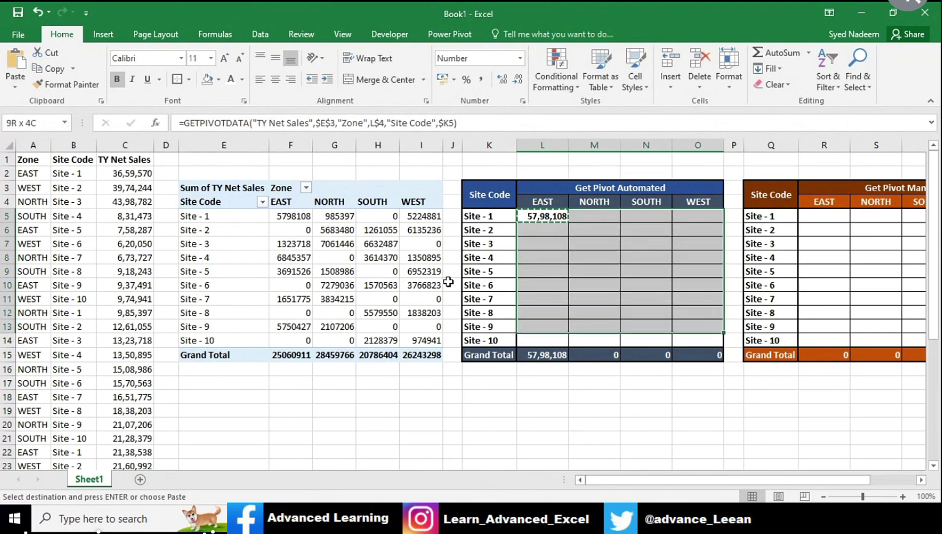
key(shift+Down)
key(alt+e)
key(s)
key(f)
key(Return)
key(Down)
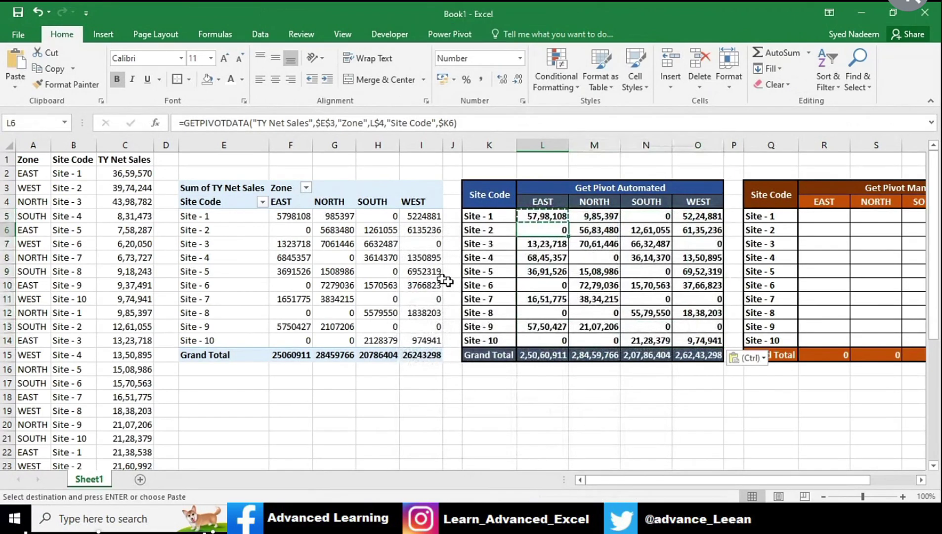
Step: Check the copied GETPIVOTDATA formulas in L5 and M5 against the pivot values
key(Up)
key(F2)
key(Escape)
key(Right)
key(F2)
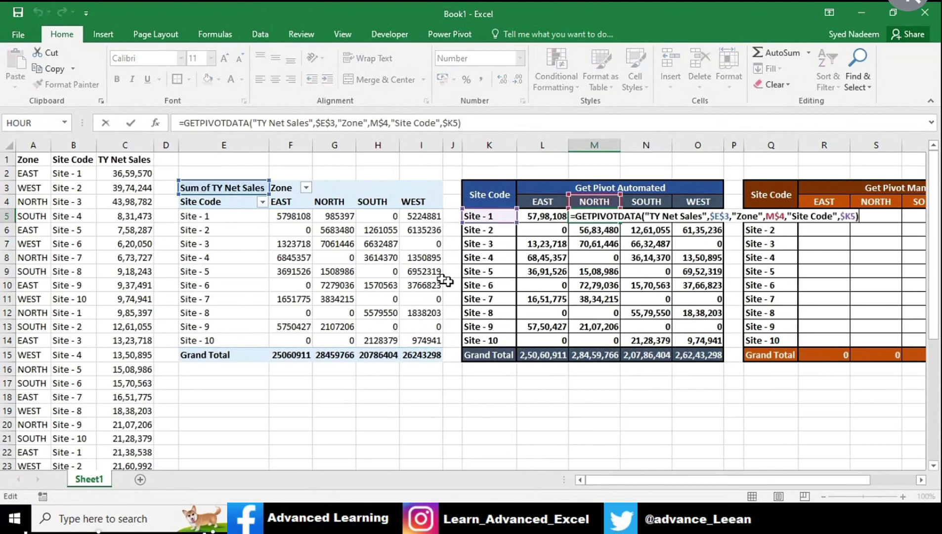
key(Escape)
key(Right)
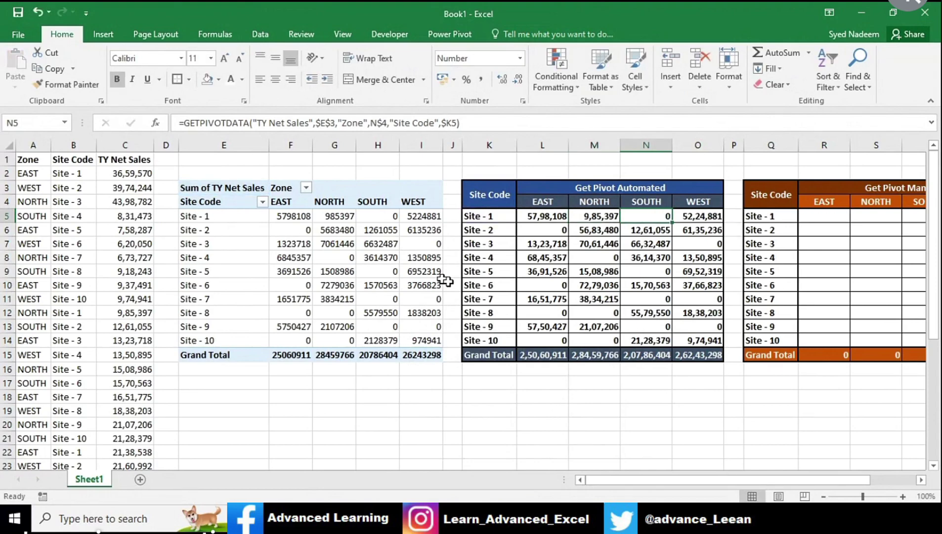
key(ctrl+Left)
key(ctrl+Left)
key(ctrl+Left)
key(ctrl+Left)
key(Right)
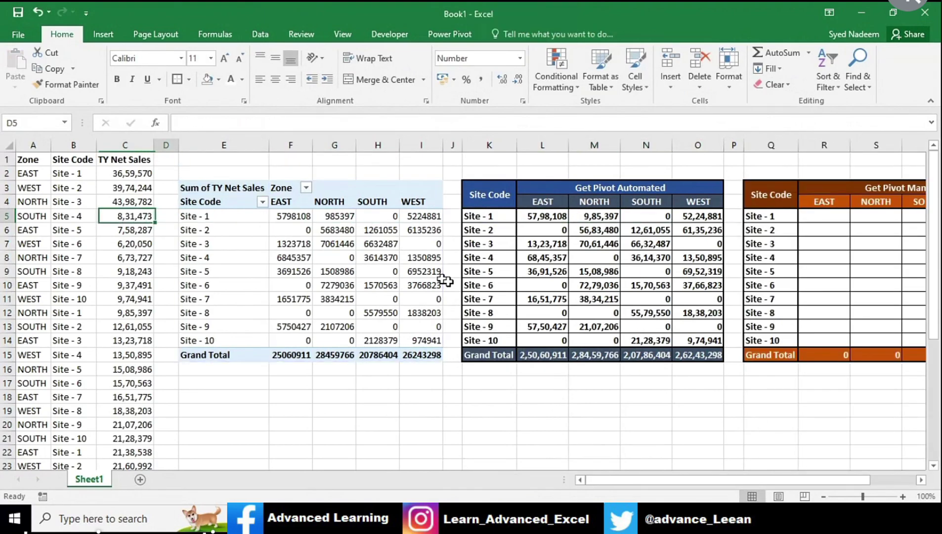
key(Right)
key(Right)
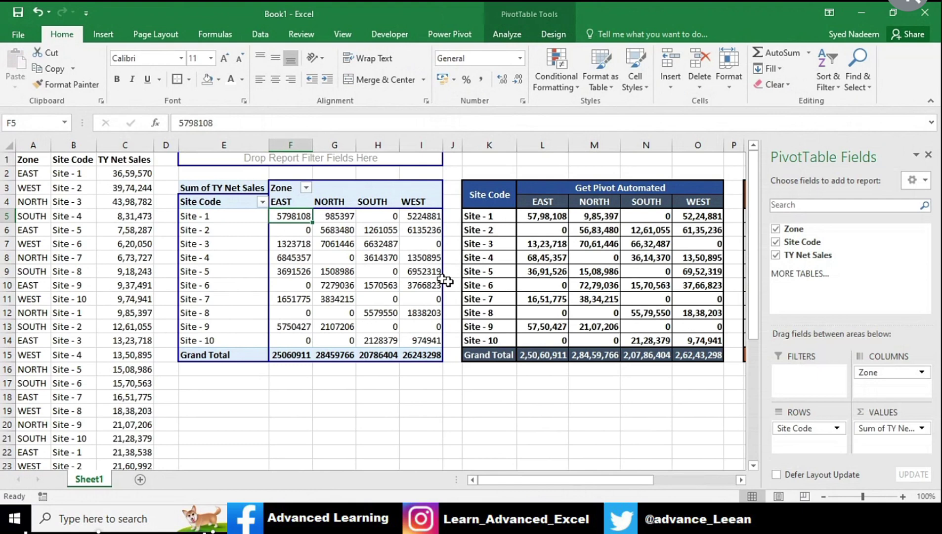
key(Right)
key(Right)
key(Right)
key(Right)
key(Right)
key(Right)
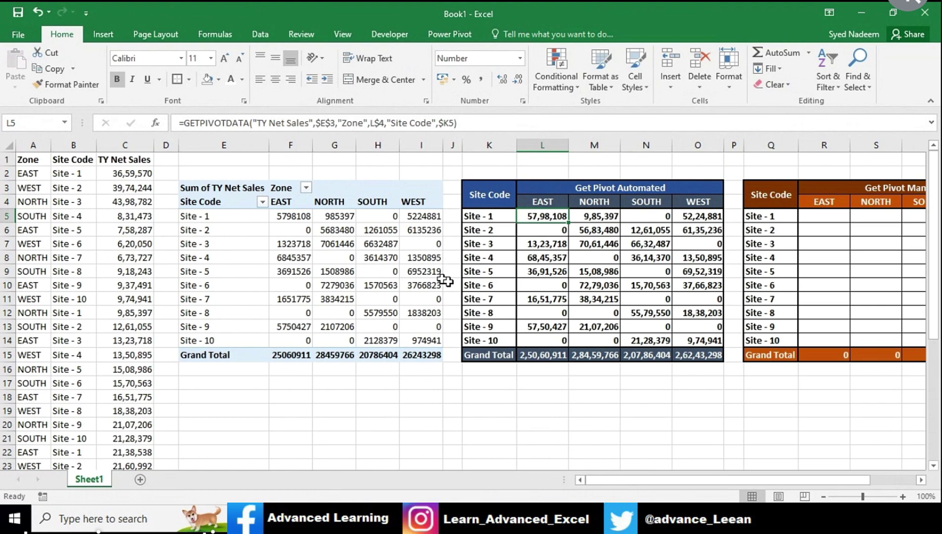
key(Right)
key(Right)
key(Right)
key(Right)
key(Right)
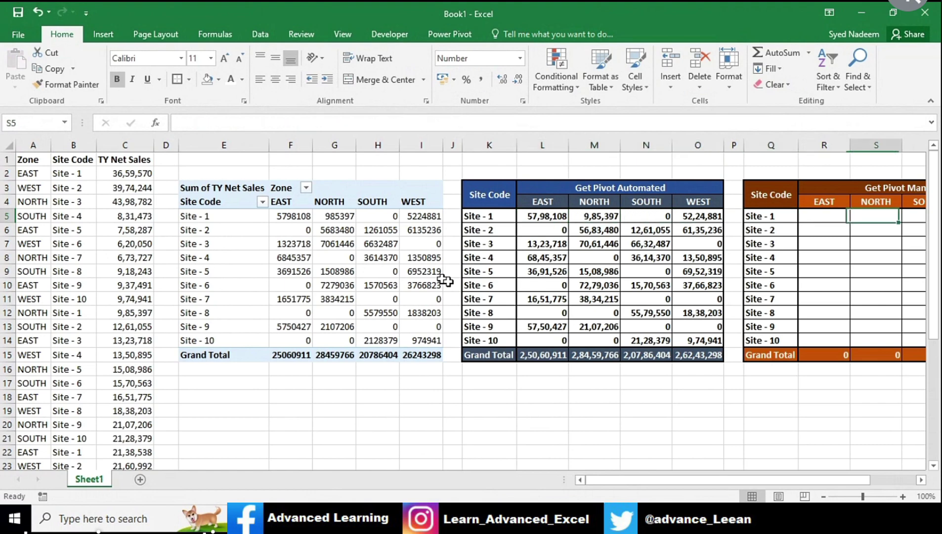
key(Right)
Step: Start R5's formula as =GETPIVOTDATA("TY Net Sales", using the autocomplete suggestion
key(Left)
text(=)
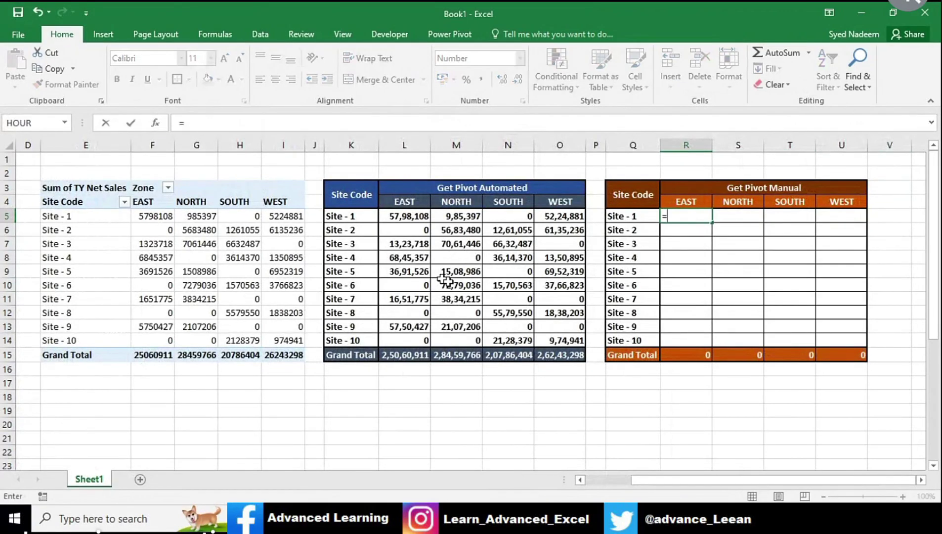
text(ge)
key(Down)
key(Down)
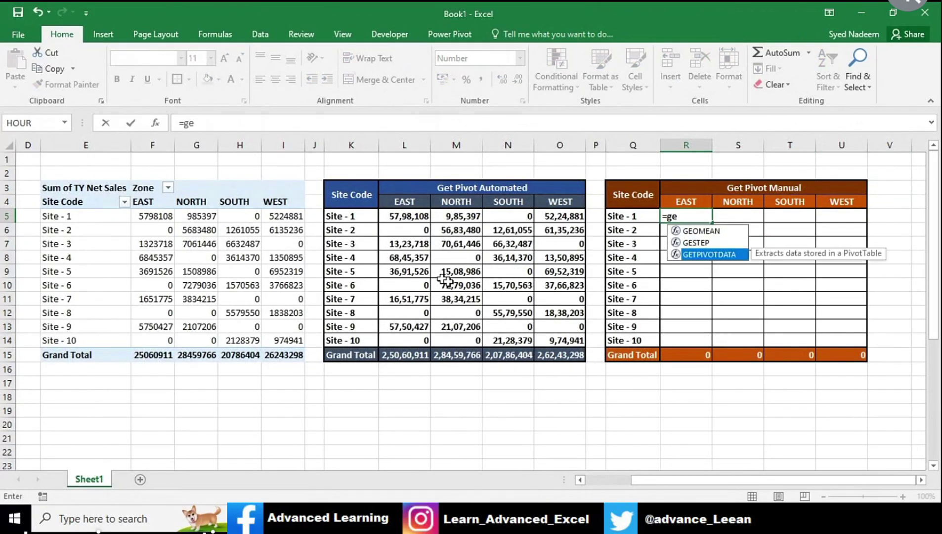
key(Tab)
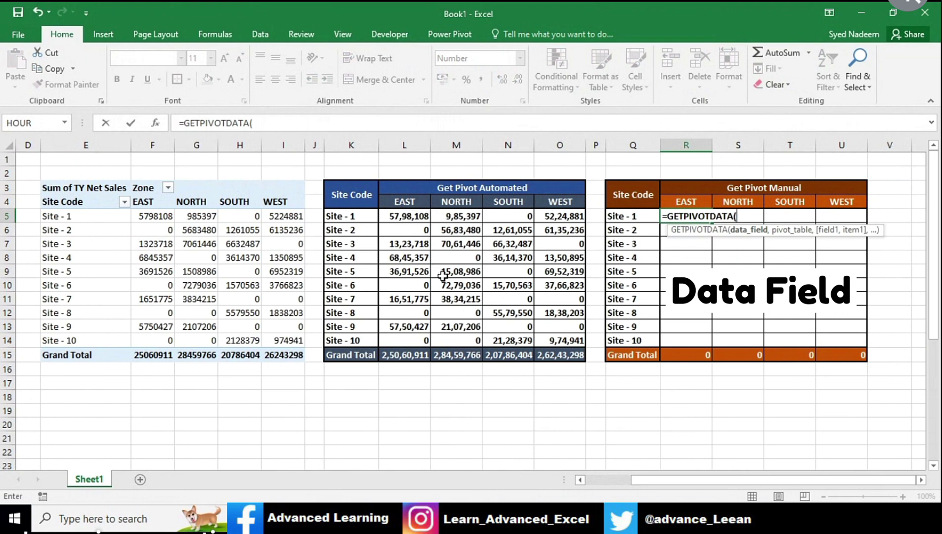
text("TY N)
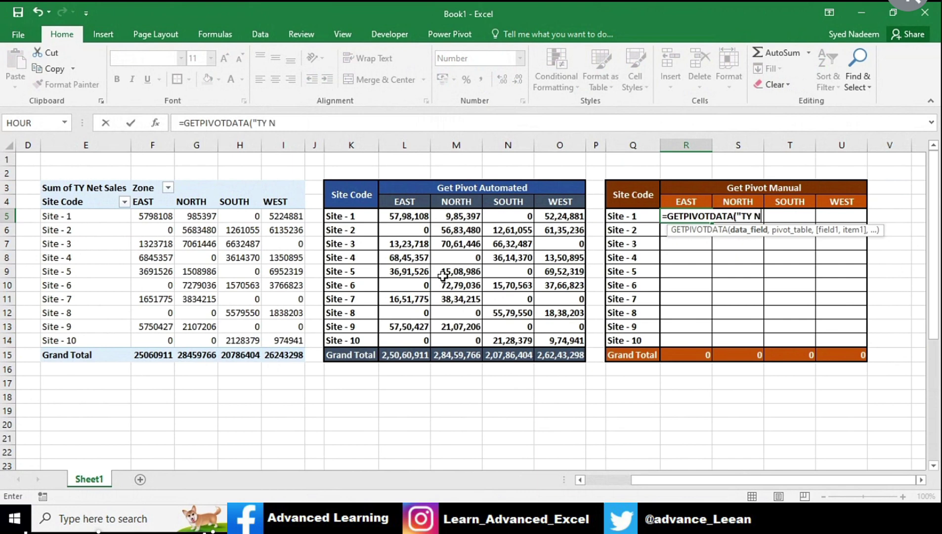
text(et Sa)
text(les)
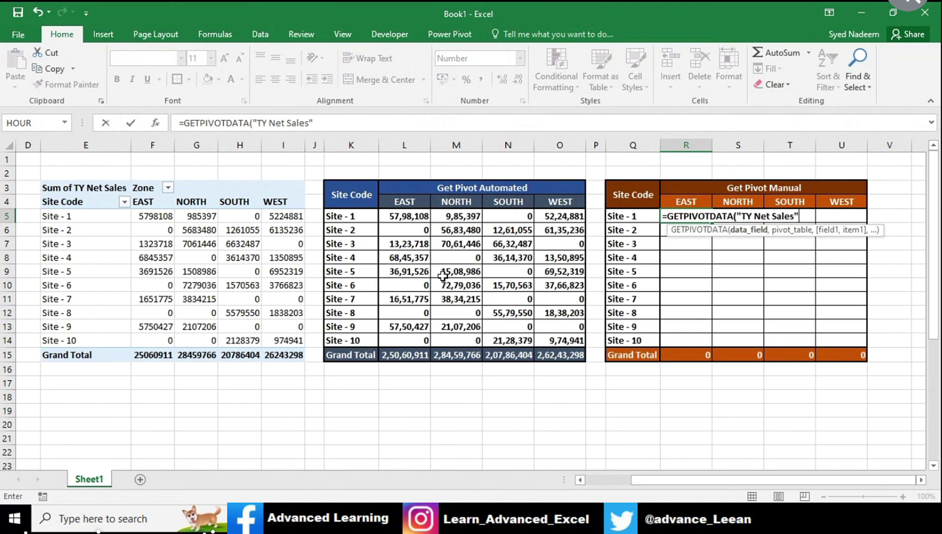
text(,)
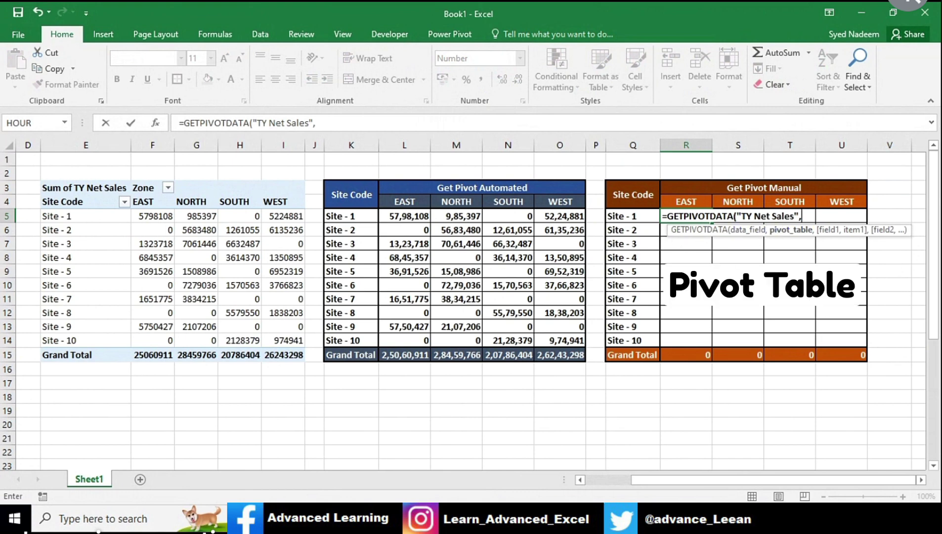
Step: Add the absolute pivot reference $E$3 and the "Zone" field argument to R5's formula
click(88, 189)
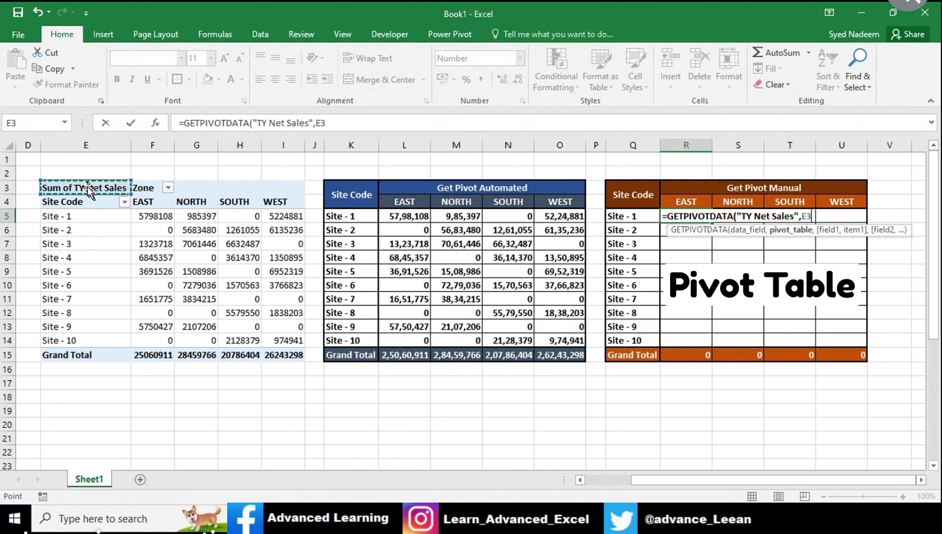
key(BackSpace)
key(BackSpace)
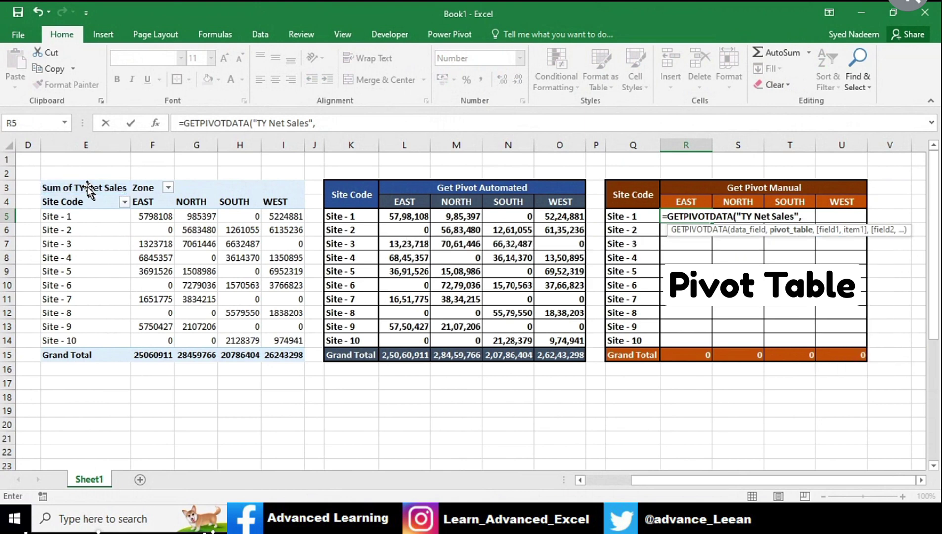
text(E3)
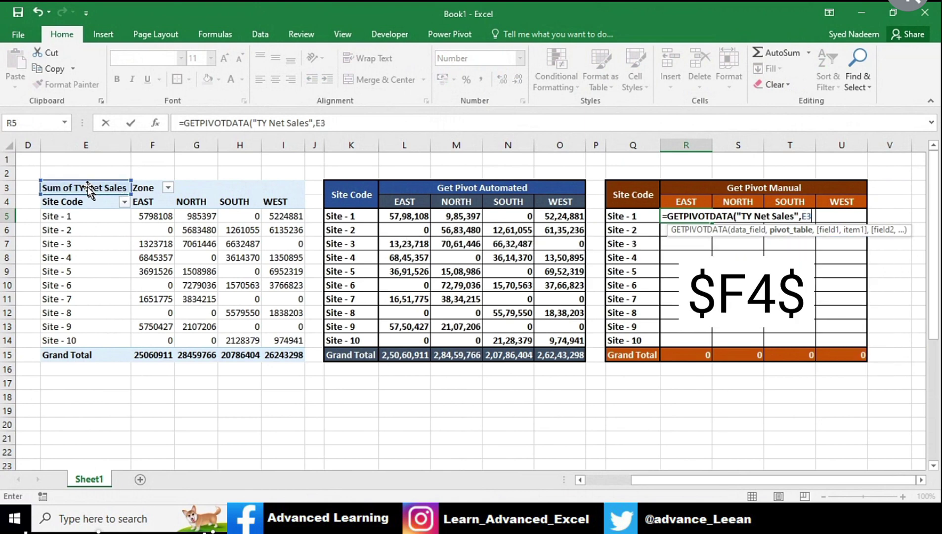
key(F4)
text($E$3,)
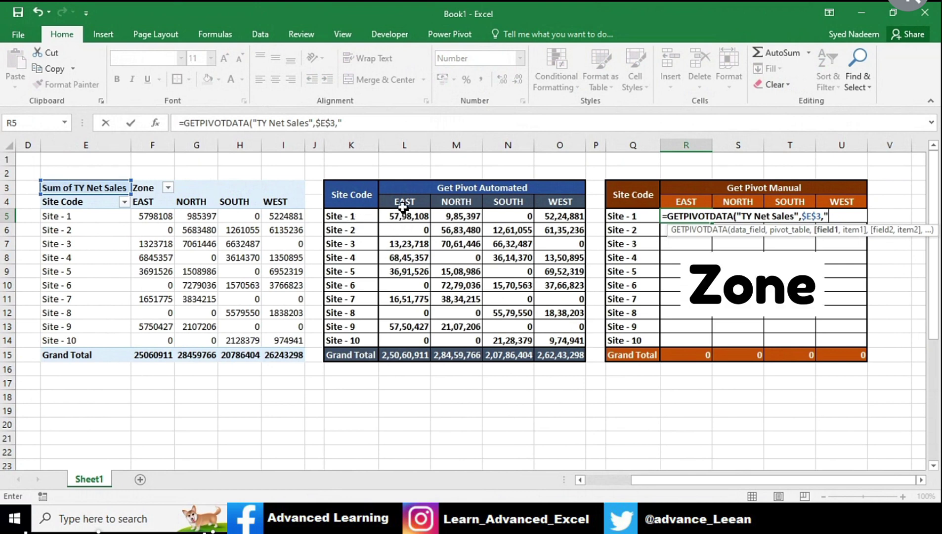
text(Z)
text(one")
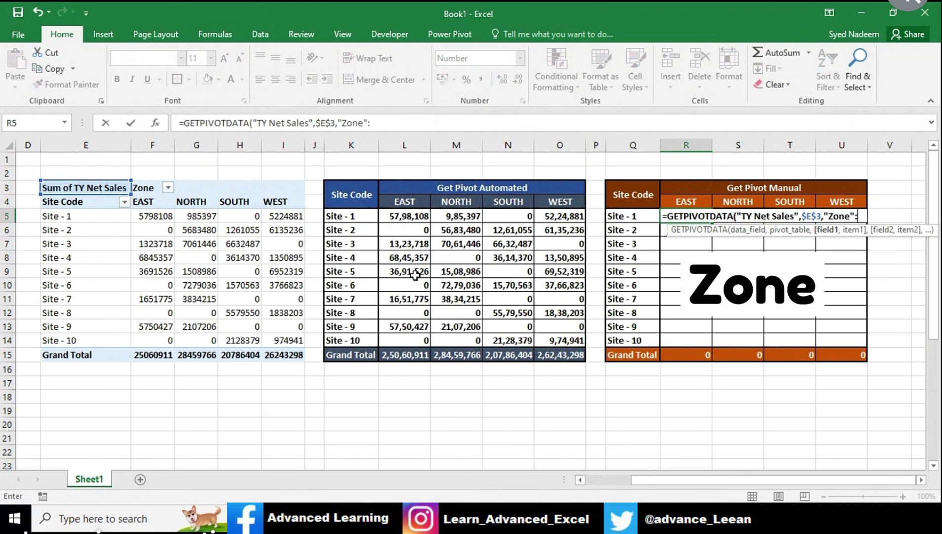
text(,)
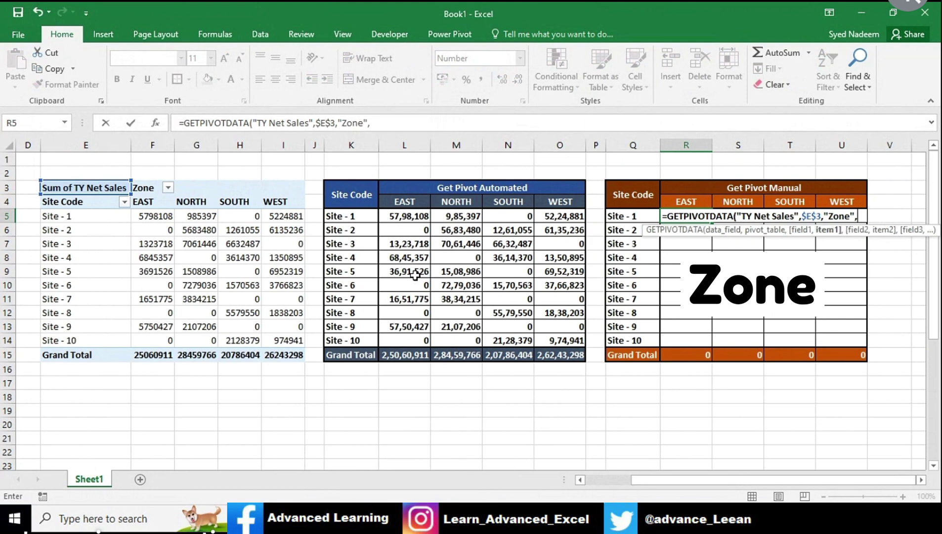
Step: Complete R5's formula with R$4 as zone, "Site Code" and $Q5 as site, returning 57,98,108
click(691, 199)
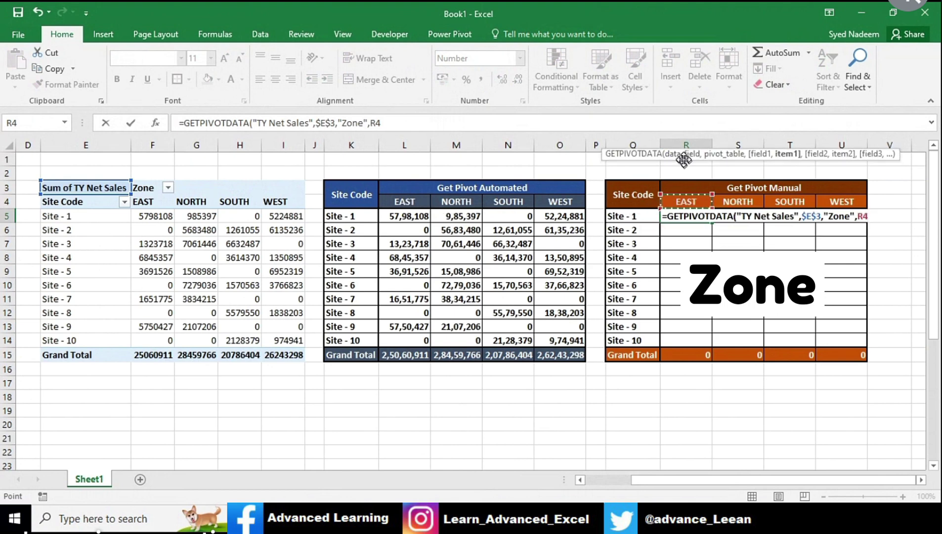
key(F4)
key(F4)
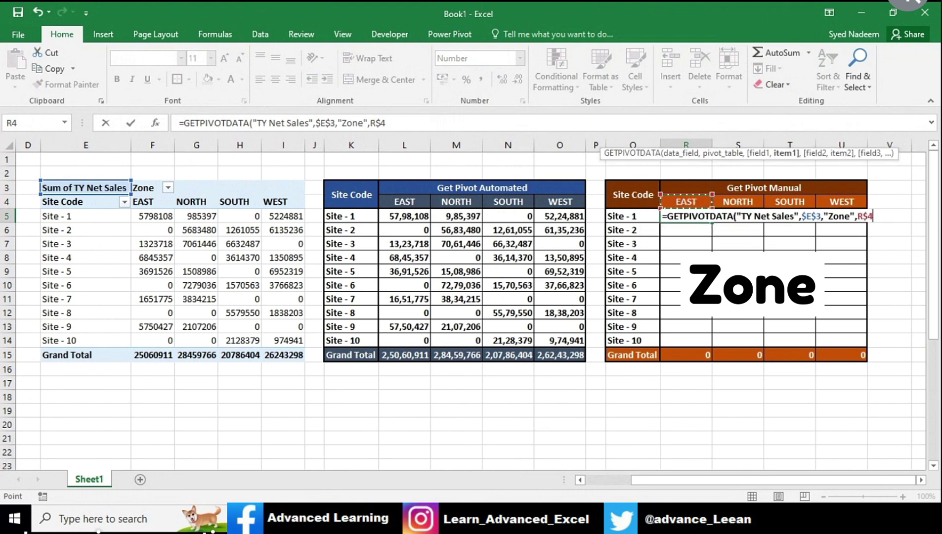
text(,")
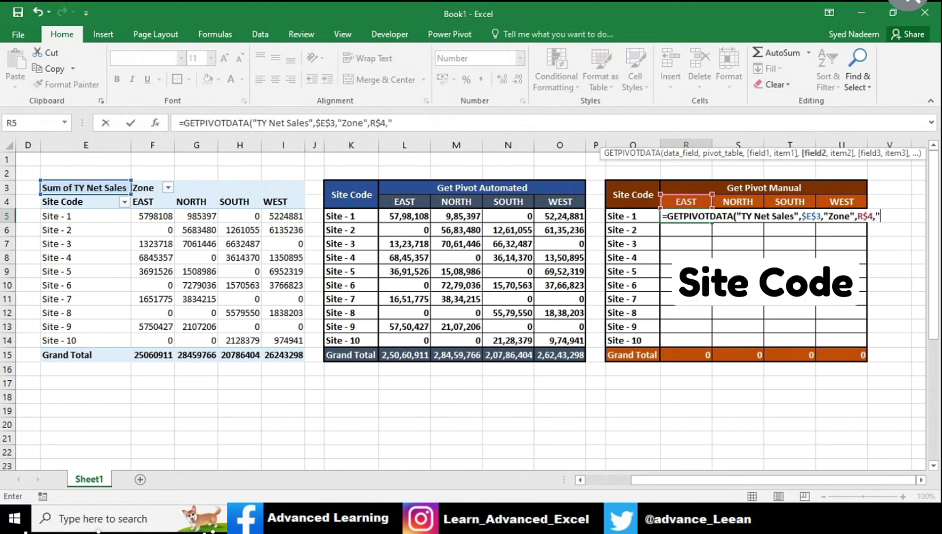
text(Site )
text(Code)
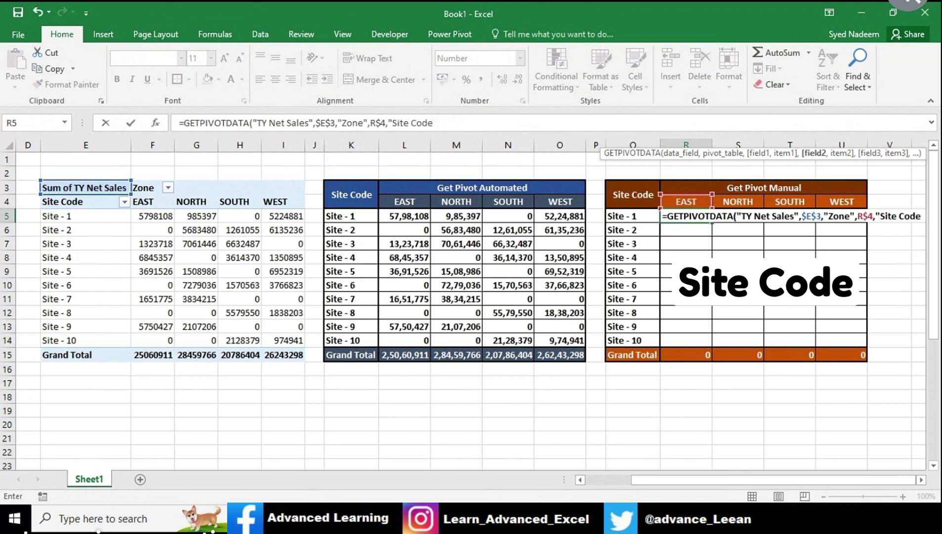
text(",)
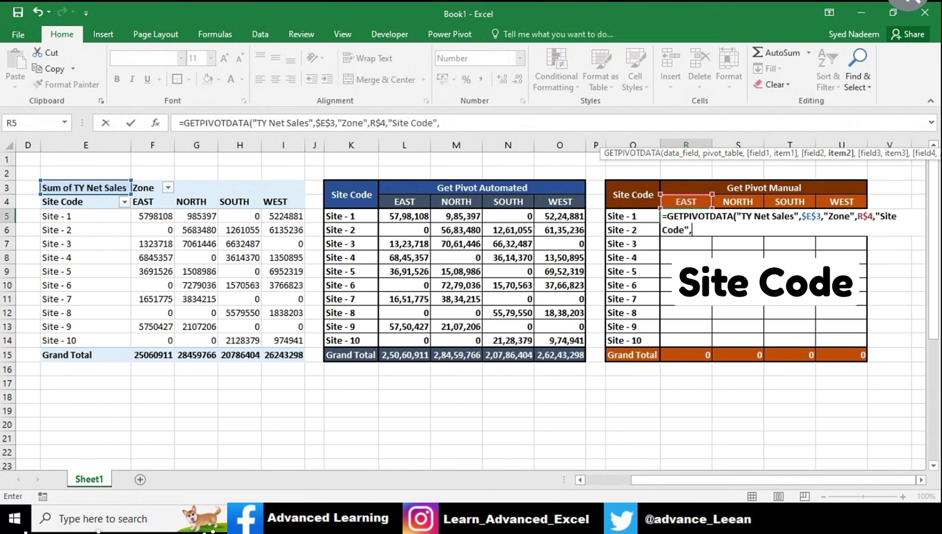
click(628, 219)
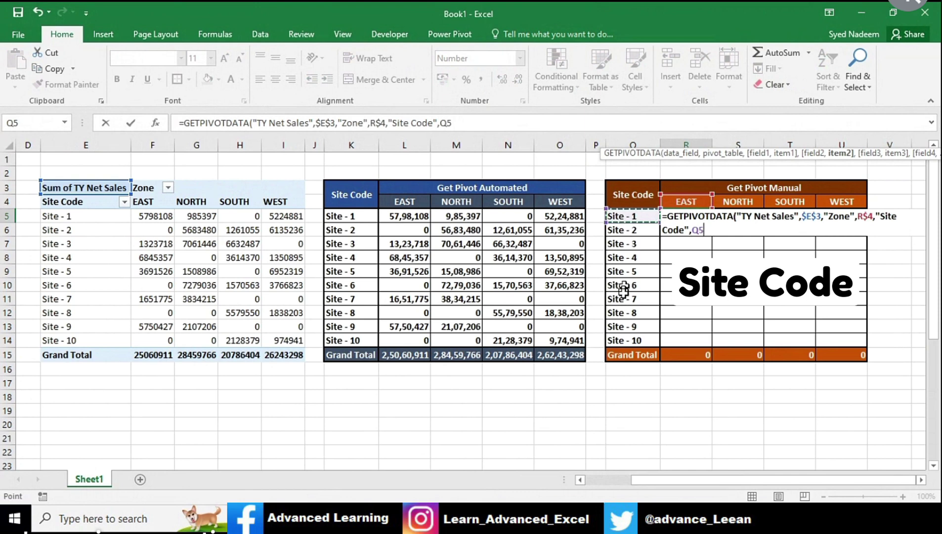
key(F4)
key(F4)
key(F4)
Step: Finish the GETPIVOTDATA formula in R5 of the manual table
text())
key(Return)
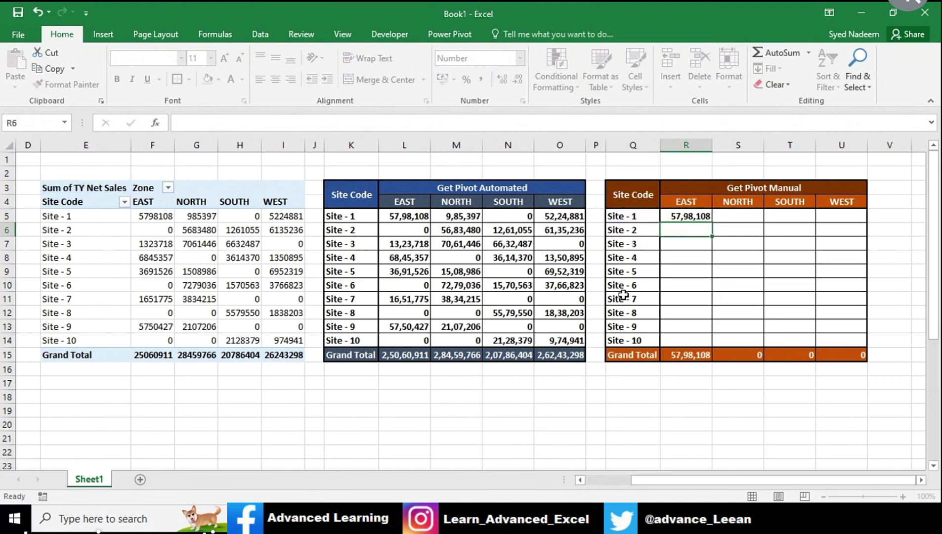
key(Up)
Step: Paste the R5 formula as formulas only across R5:U14, covering all ten sites and four zones
key(ctrl+c)
key(shift+Right)
key(shift+Right)
key(shift+Right)
key(shift+Down)
key(shift+Down)
key(shift+Down)
key(shift+Down)
key(shift+Down)
key(shift+Down)
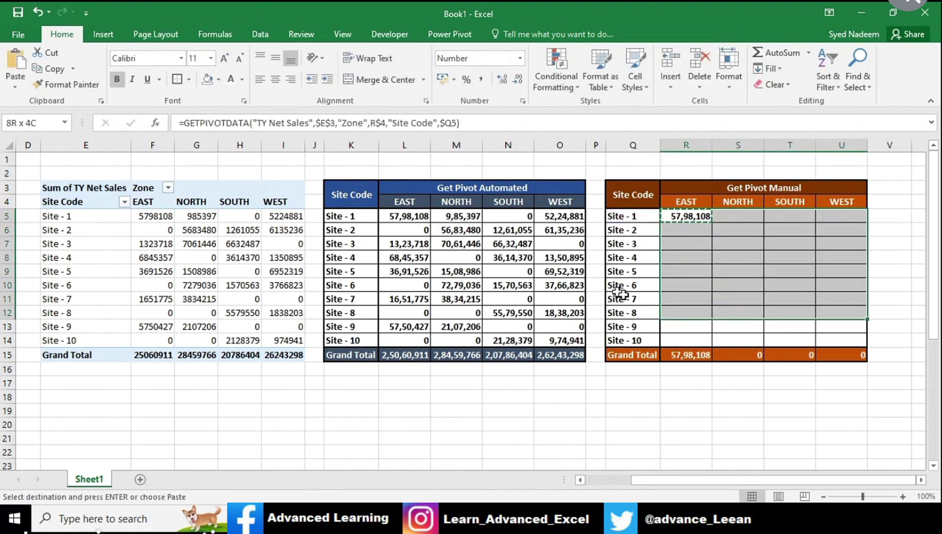
key(shift+Down)
key(shift+Down)
key(alt+e)
key(s)
key(Return)
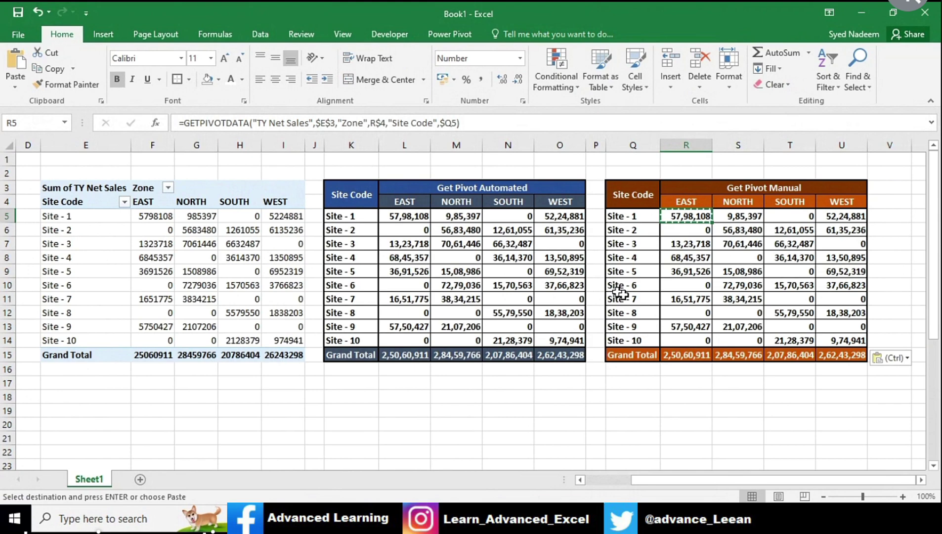
key(Left)
key(Left)
key(Left)
Step: Fill L9 and R9, the Site - 5 EAST value 36,91,526, with yellow
key(Left)
key(Left)
key(Left)
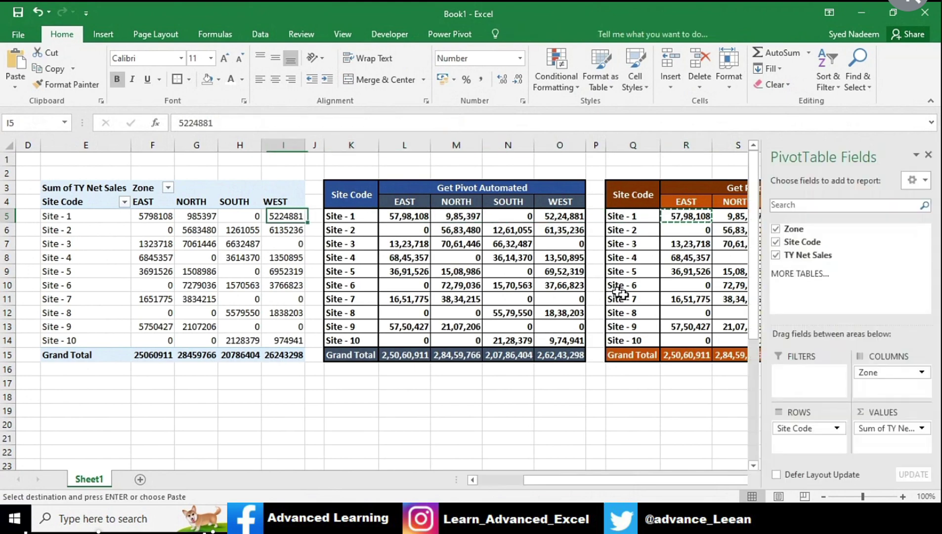
key(Left)
key(Left)
key(Left)
key(Left)
key(Left)
key(Right)
key(Right)
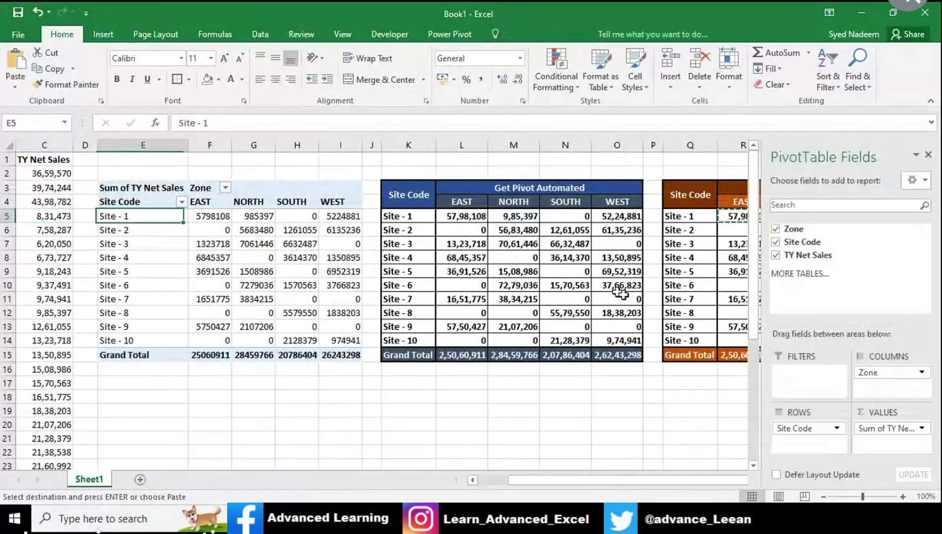
key(Right)
key(Right)
key(Right)
key(Right)
key(Right)
key(Right)
key(Right)
key(Down)
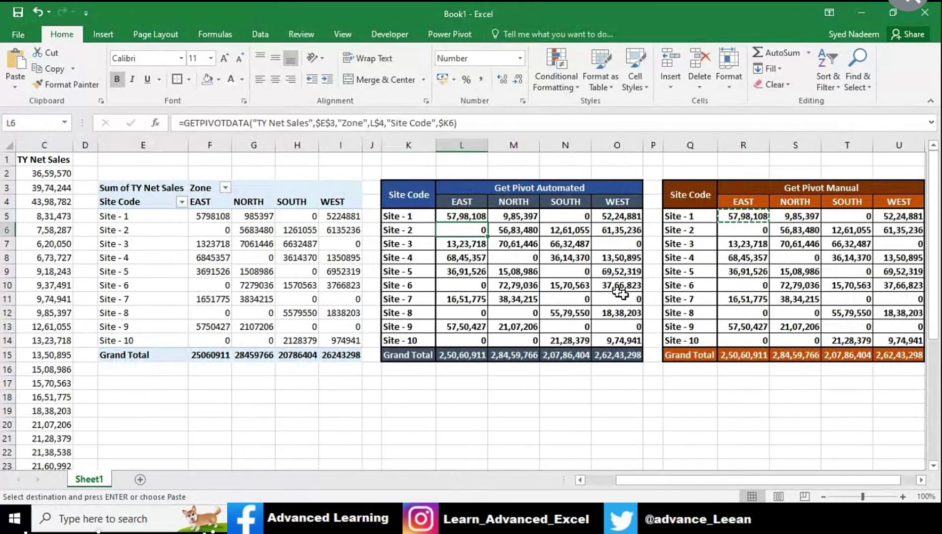
key(Down)
key(Down)
key(Down)
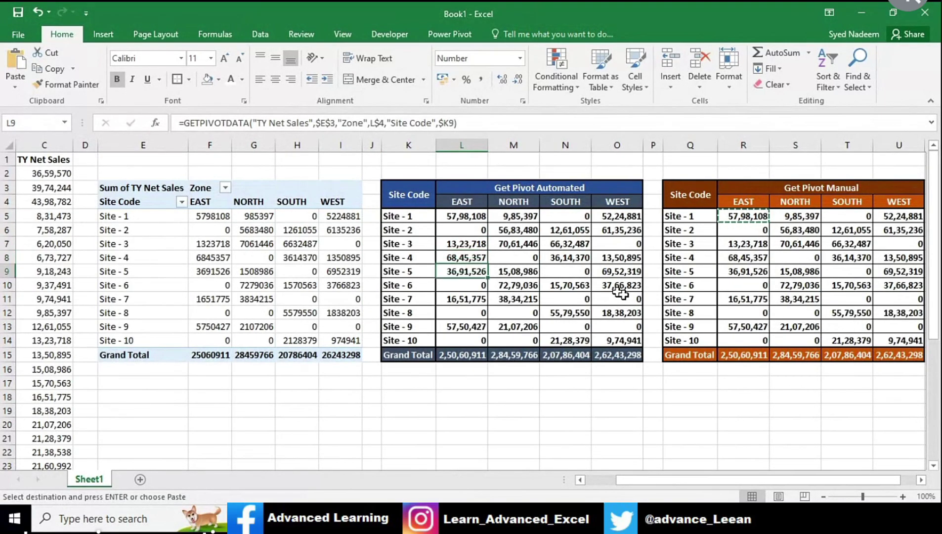
ctrl+click(743, 270)
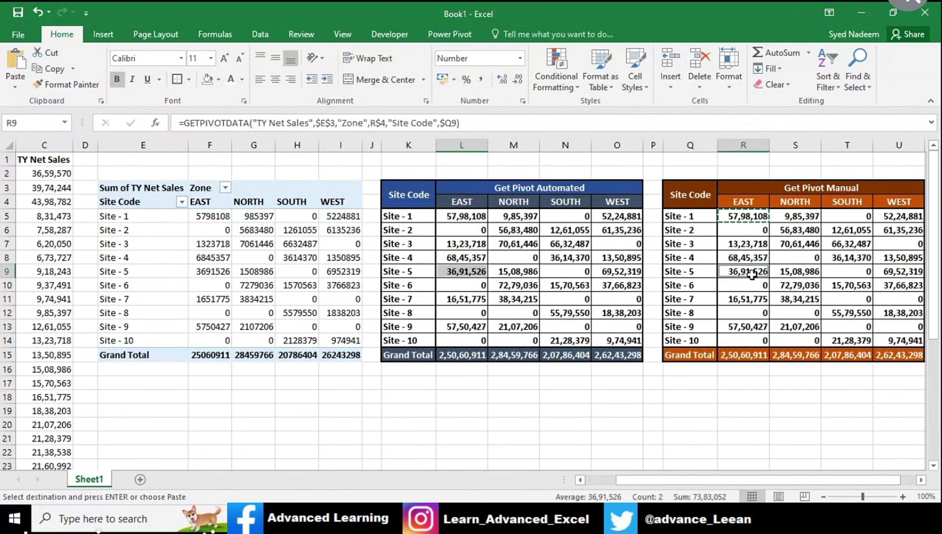
click(218, 79)
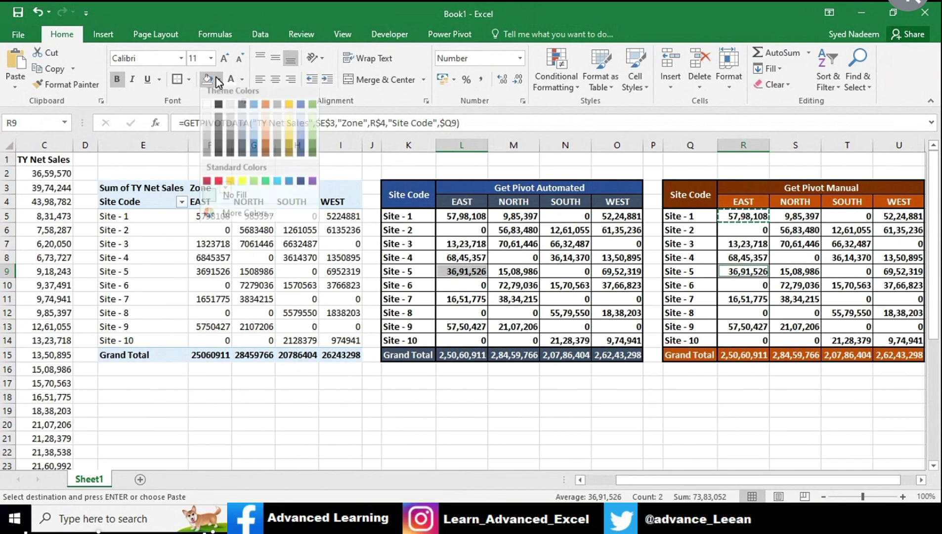
click(242, 187)
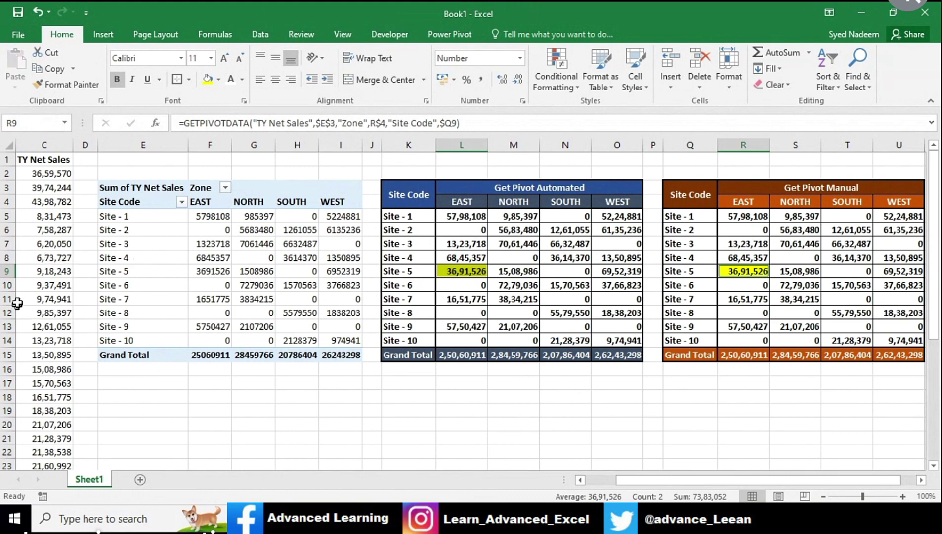
Step: Change the Site - 5 source sales value in C6 from 758287 to 958287
click(39, 262)
key(Left)
key(Left)
key(Up)
key(Up)
key(Up)
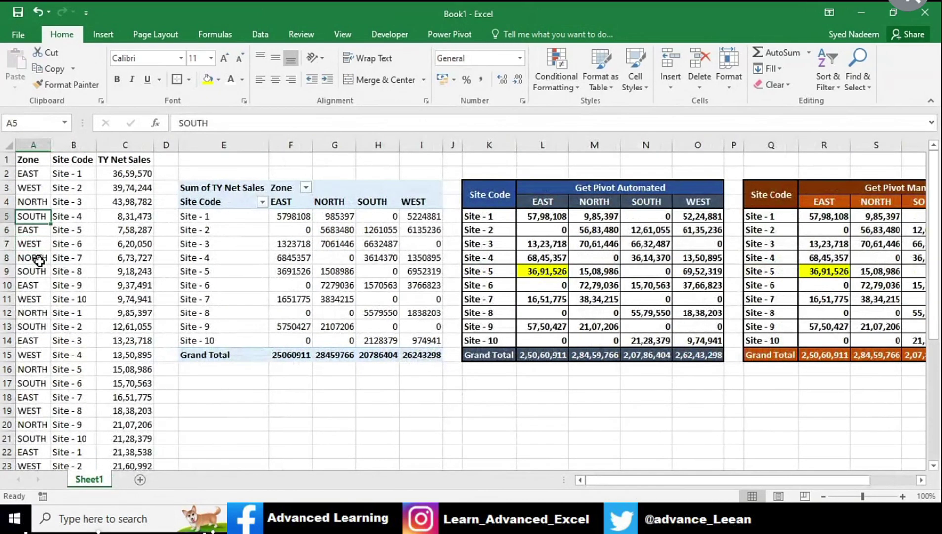
key(Up)
key(Up)
key(Up)
key(Up)
key(Down)
key(Down)
key(Down)
key(Down)
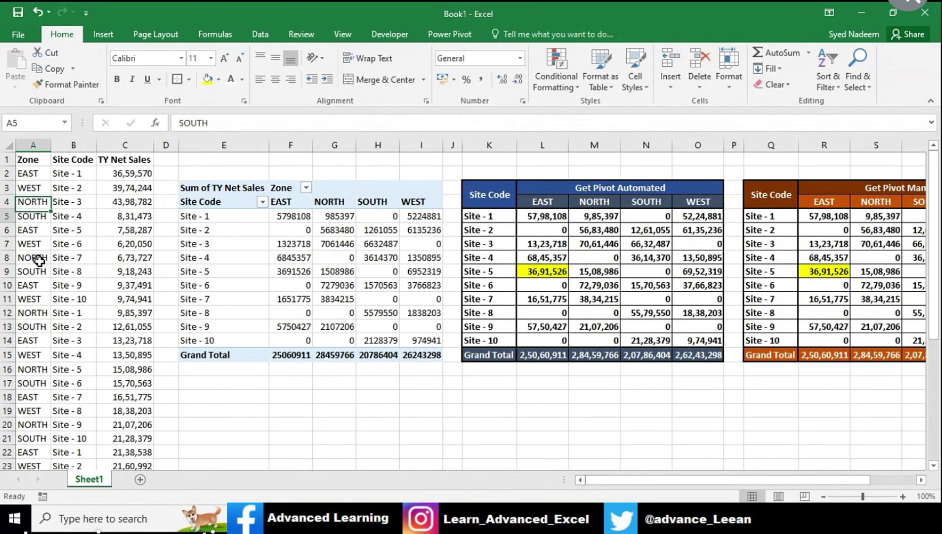
key(Down)
key(Right)
key(Right)
key(F2)
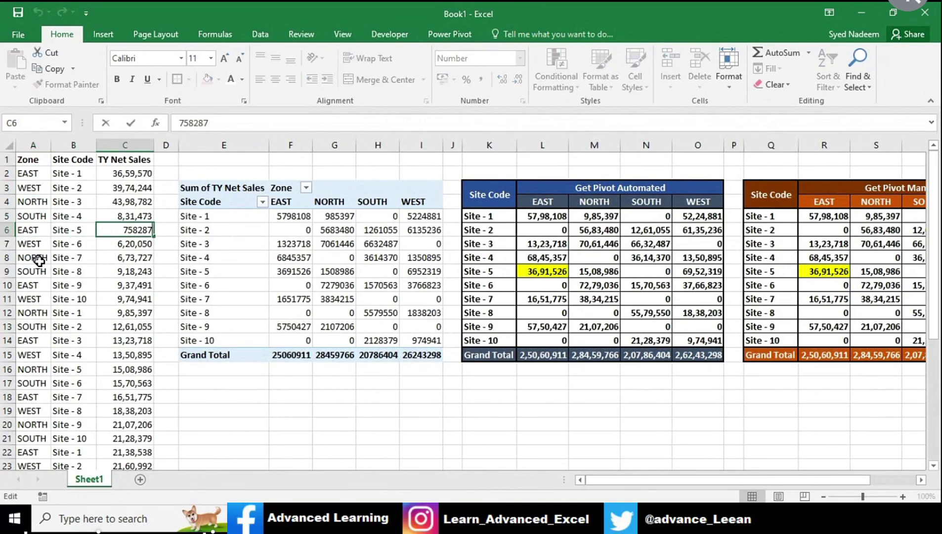
key(shift+Right)
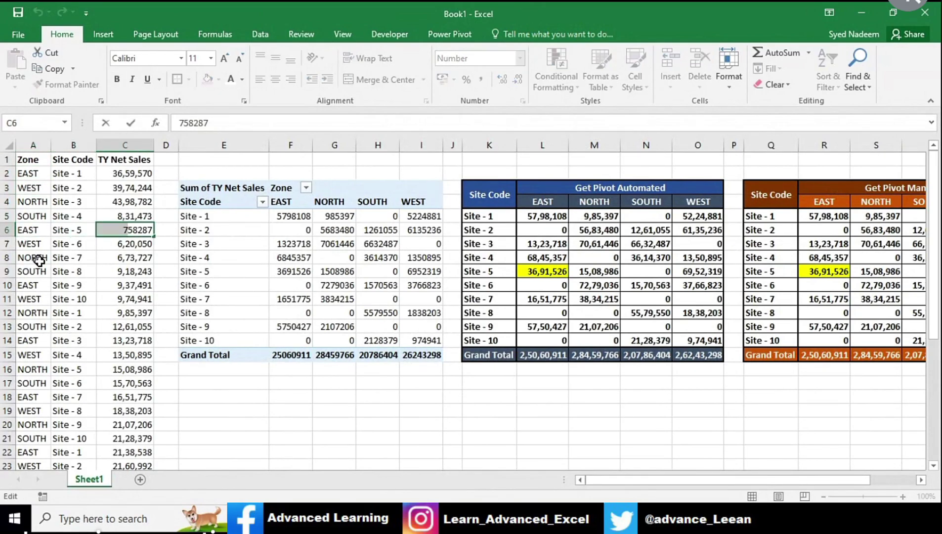
text(9)
key(Return)
Step: Refresh the pivot table so Site - 5 EAST updates to 38,91,526
key(Right)
key(Right)
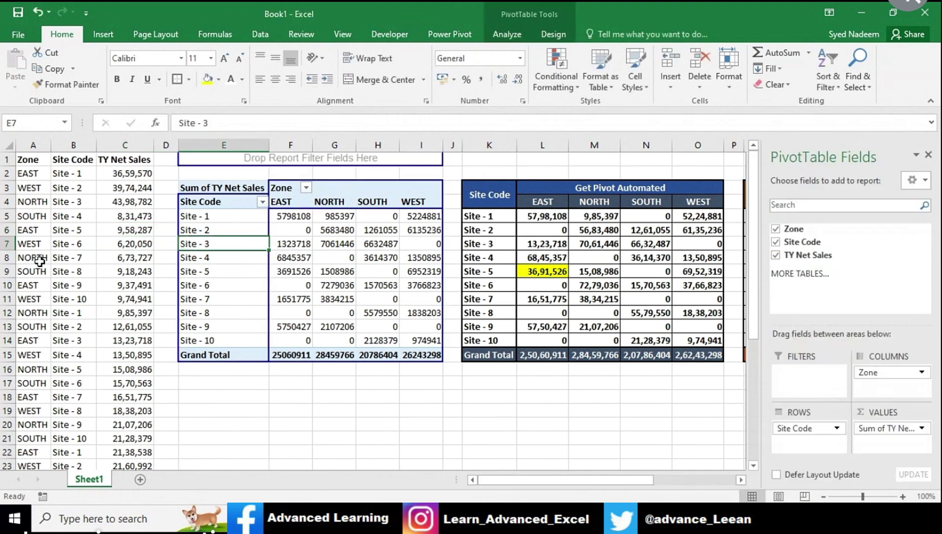
key(Right)
key(Right)
key(Right)
key(Right)
key(Right)
key(Right)
key(Down)
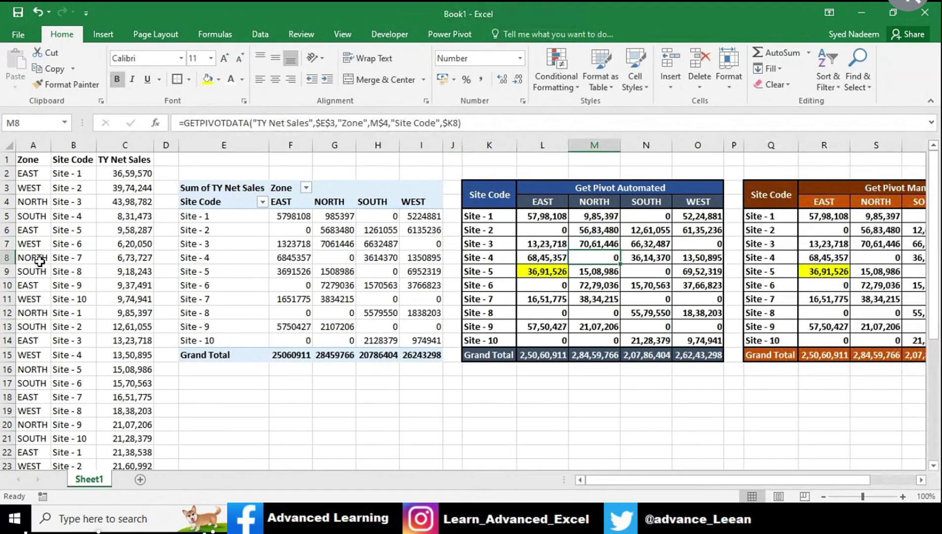
key(Down)
key(Left)
key(Left)
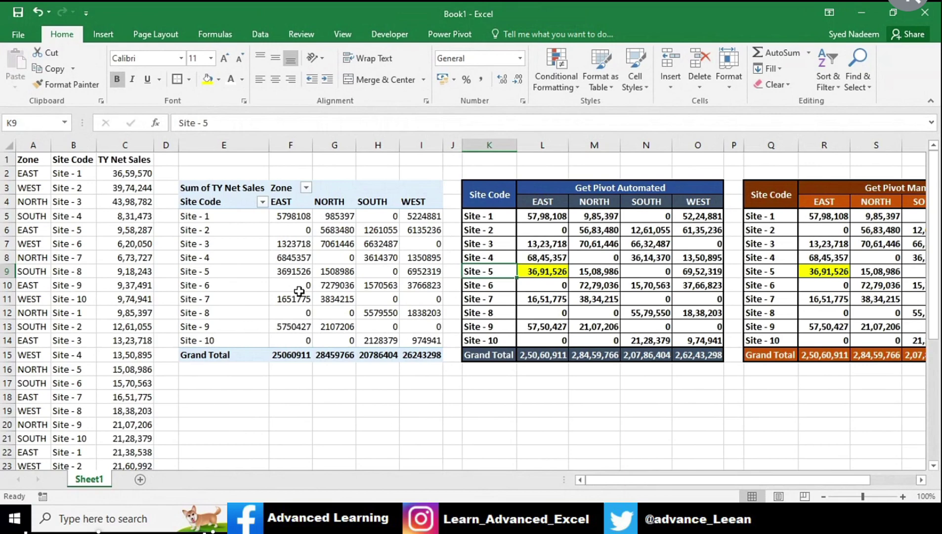
click(299, 291)
click(928, 157)
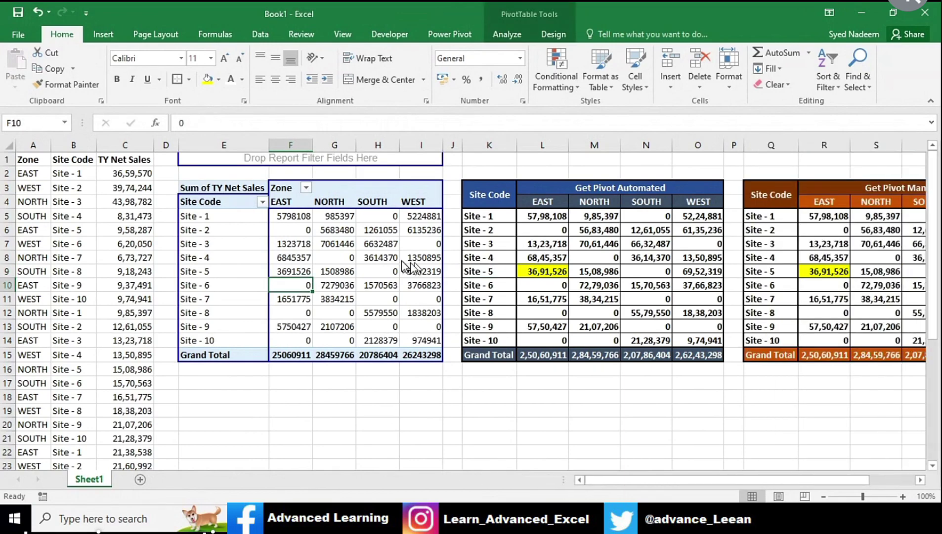
right_click(388, 244)
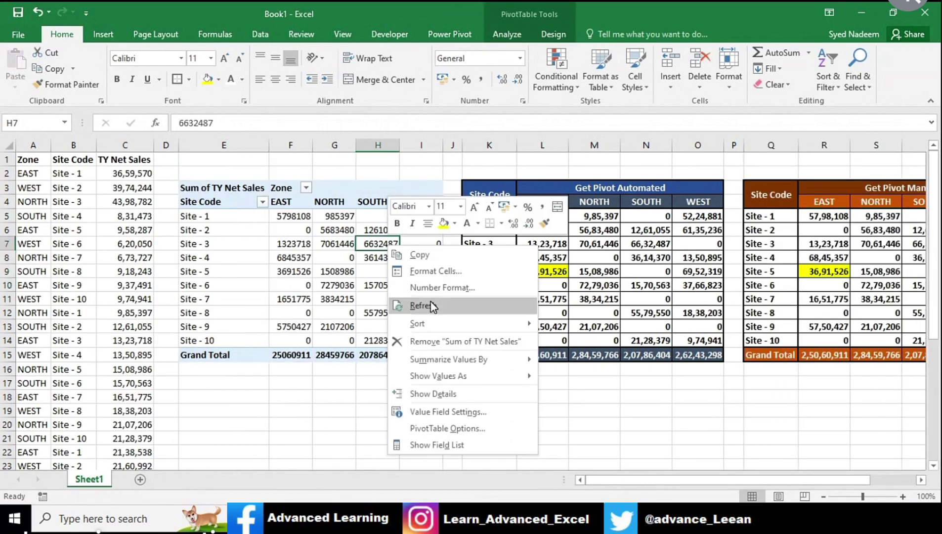
click(228, 264)
key(shift+F10)
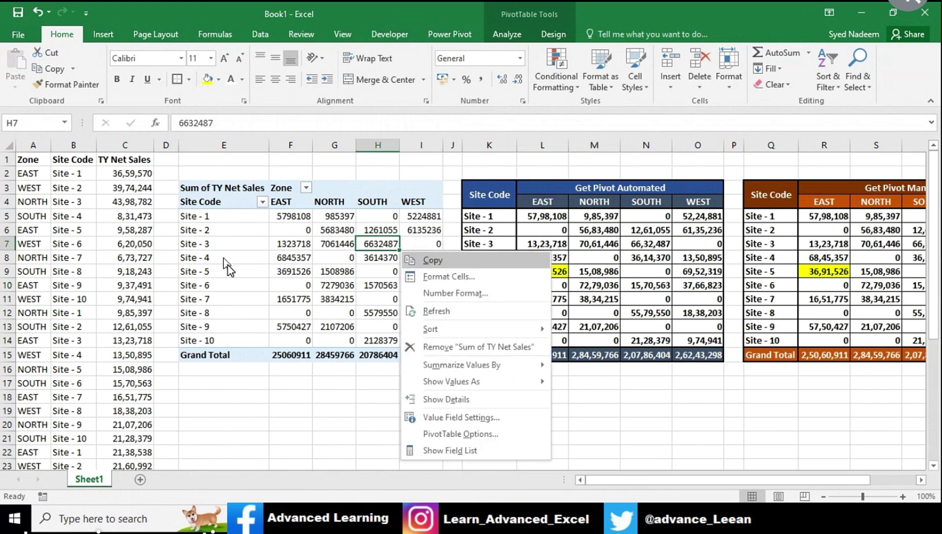
key(Down)
key(Down)
key(Down)
key(Return)
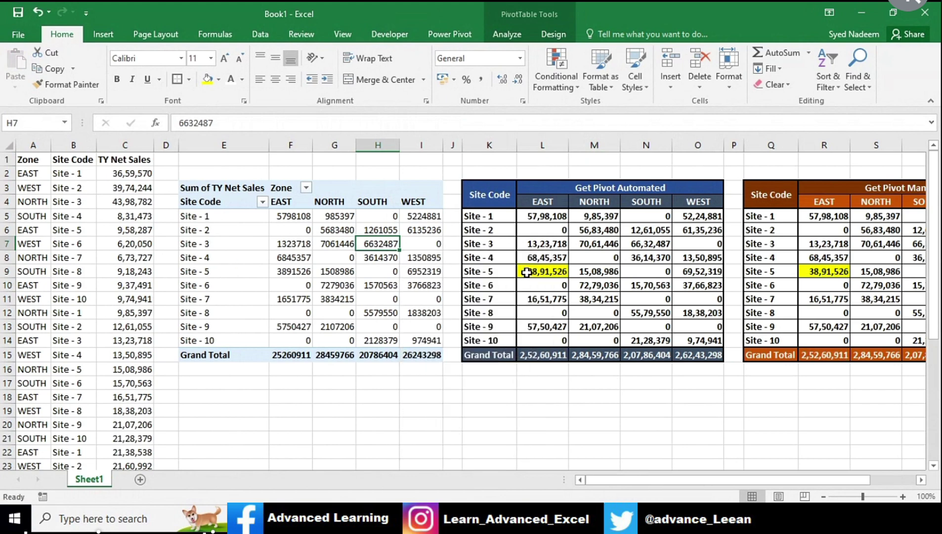
click(526, 269)
key(ctrl+z)
key(ctrl+y)
key(shift+F10)
key(Down)
key(Down)
key(Down)
key(Return)
click(536, 270)
click(112, 229)
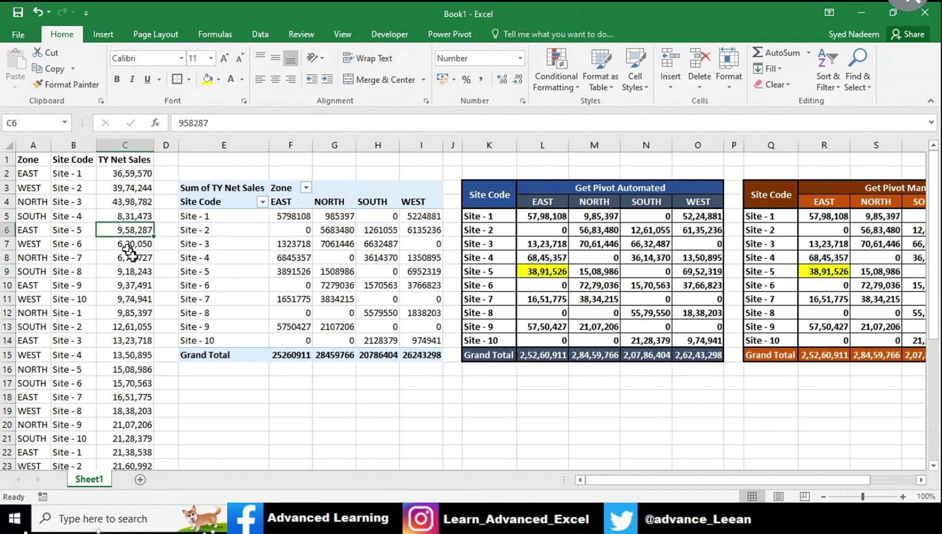
key(F2)
key(Escape)
click(435, 271)
right_click(331, 247)
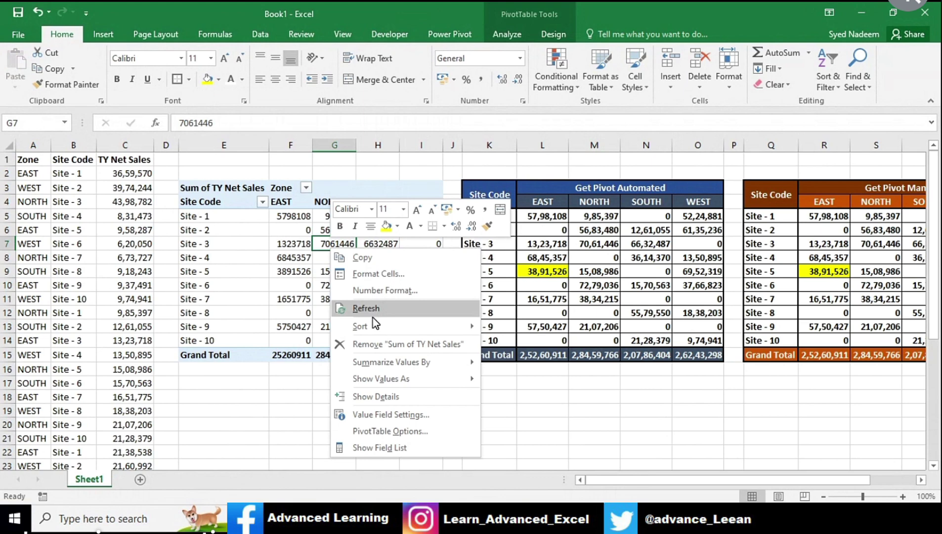
click(458, 307)
click(542, 271)
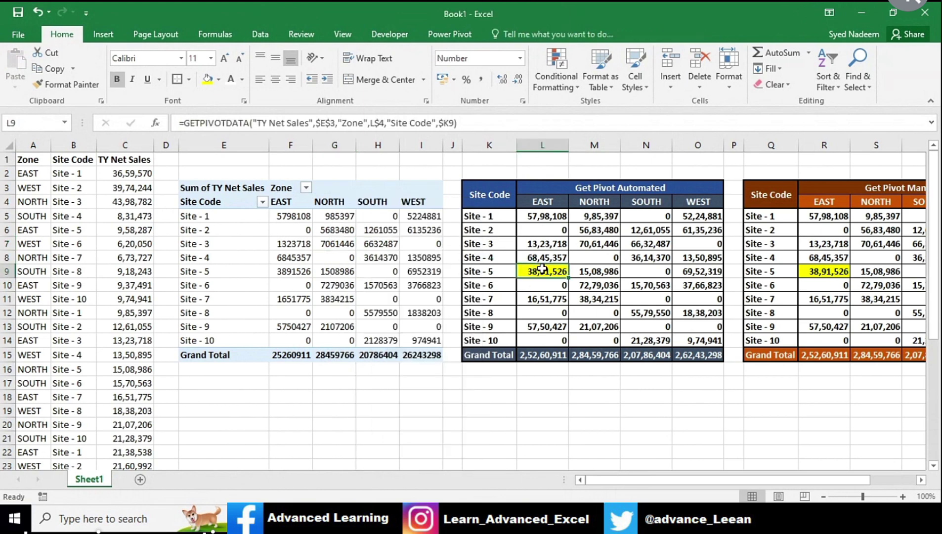